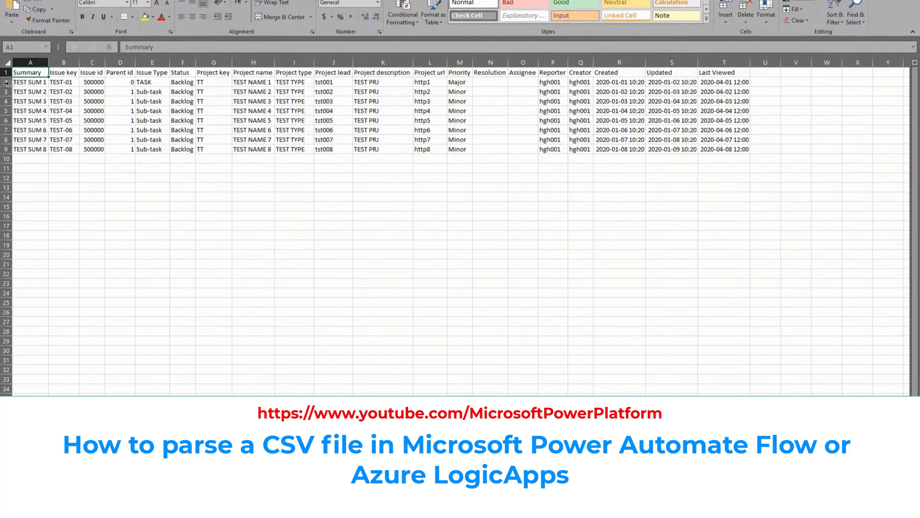
# Step: Examine the CSV file's rows and columns in the spreadsheet, and its raw comma-separated text in the text editor
pyautogui.click(4, 81)
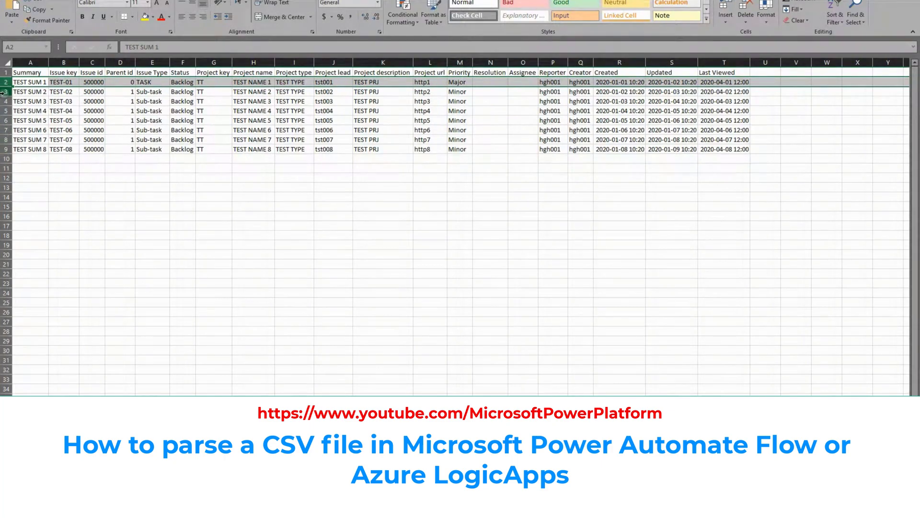
pyautogui.click(31, 62)
pyautogui.click(62, 63)
pyautogui.click(89, 63)
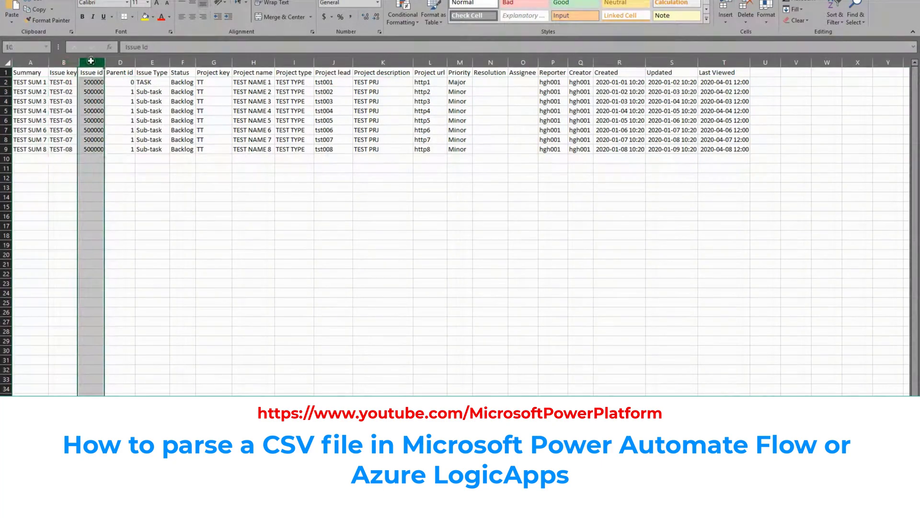
pyautogui.click(92, 82)
pyautogui.click(123, 82)
pyautogui.click(153, 81)
pyautogui.click(182, 82)
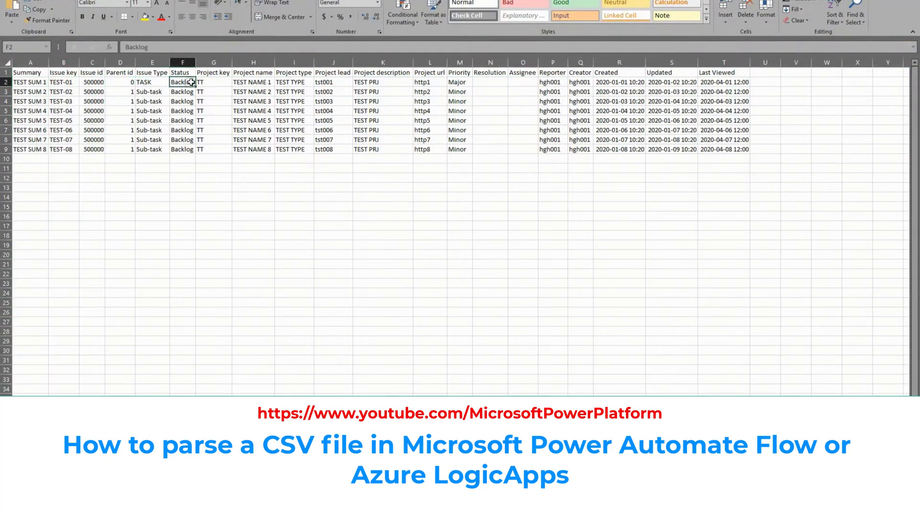
pyautogui.click(201, 82)
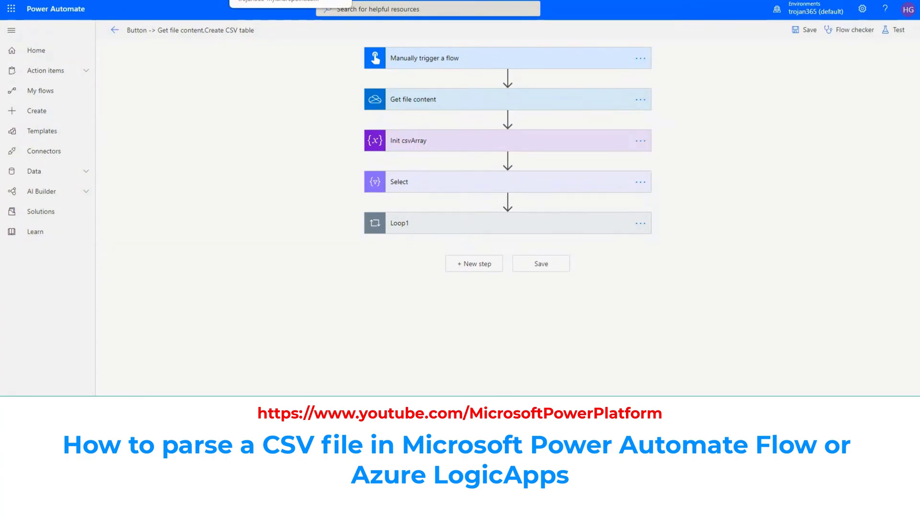
pyautogui.hotkey('ctrl', 'Tab')
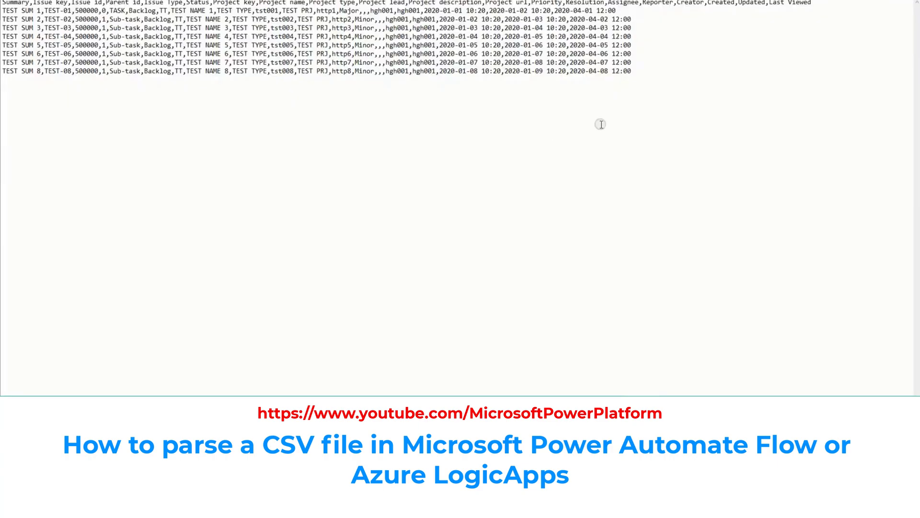
pyautogui.hotkey('ctrl', 'a')
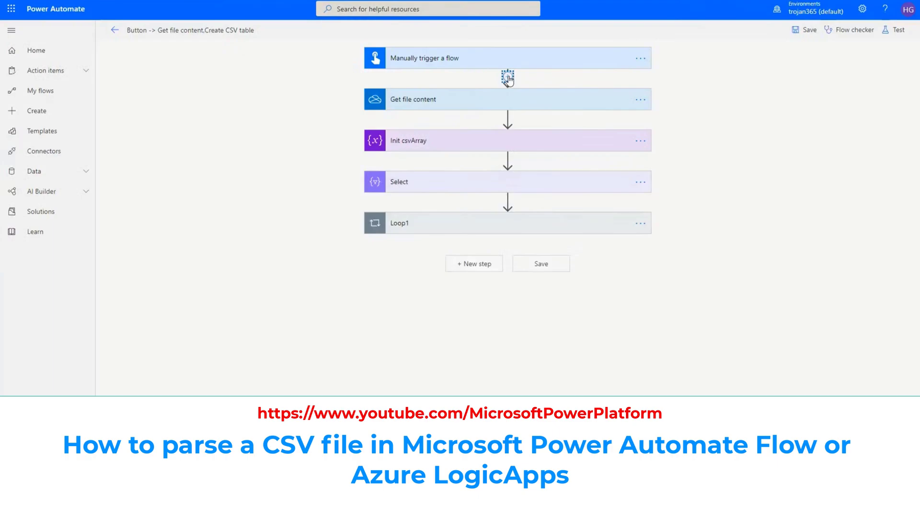
pyautogui.click(507, 77)
pyautogui.click(513, 89)
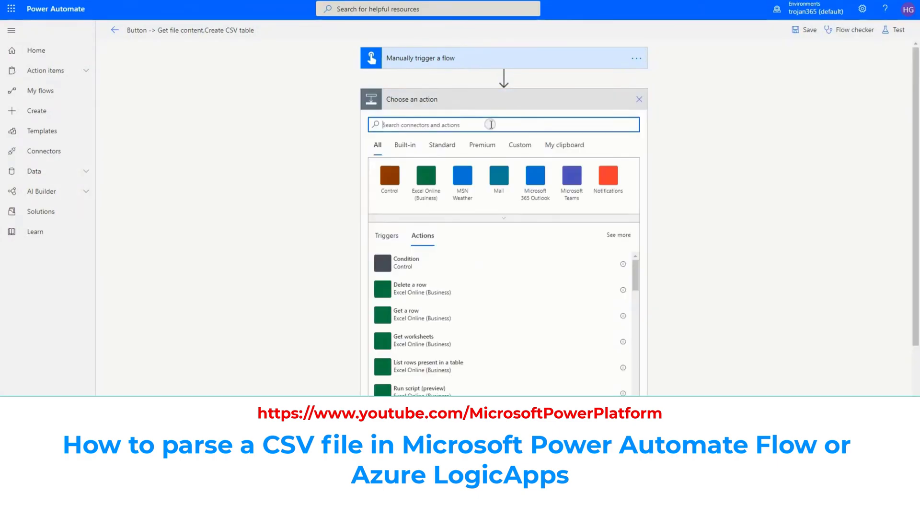
pyautogui.write('get ')
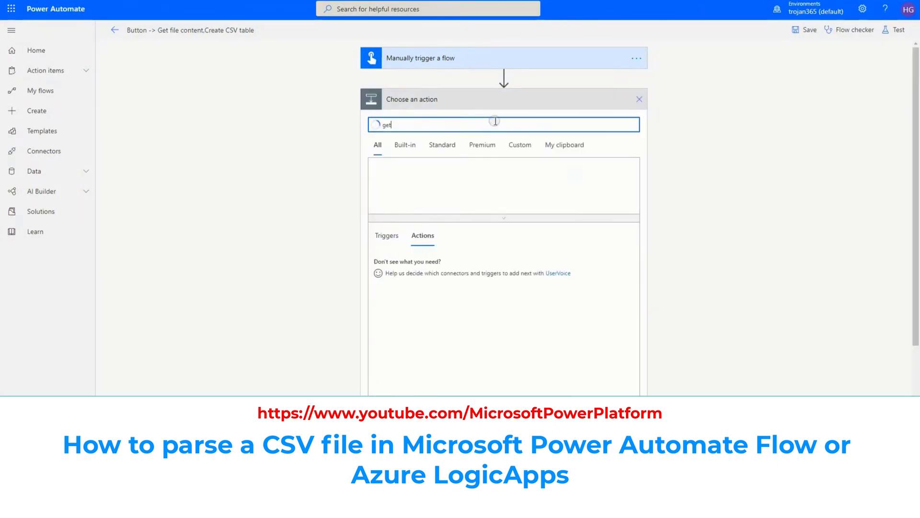
pyautogui.write('fil')
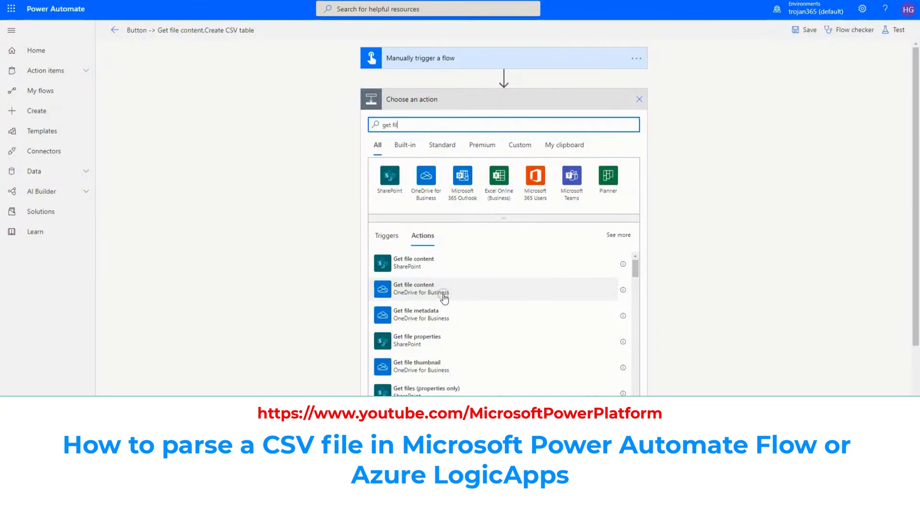
pyautogui.click(639, 99)
# Step: Inspect the Get file content action's file setting and its OneDrive for Business file picker
pyautogui.click(455, 107)
pyautogui.click(580, 121)
pyautogui.click(636, 122)
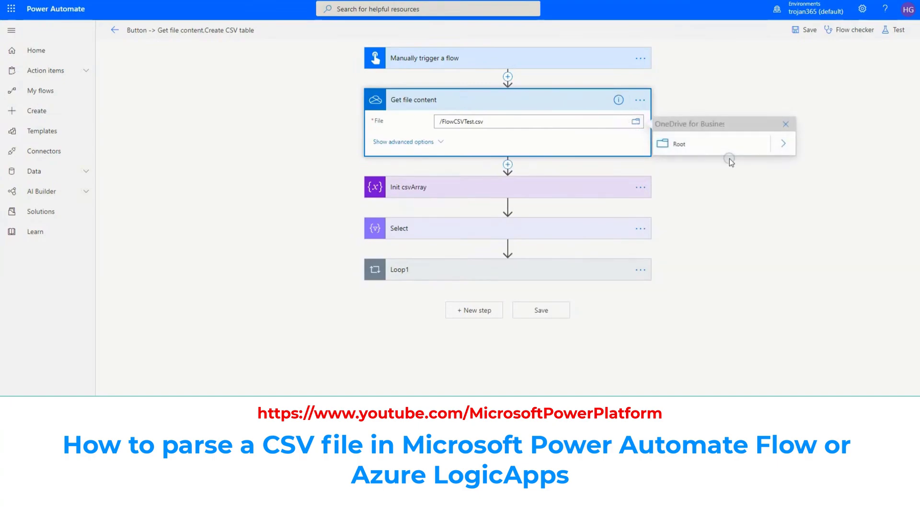
pyautogui.click(783, 144)
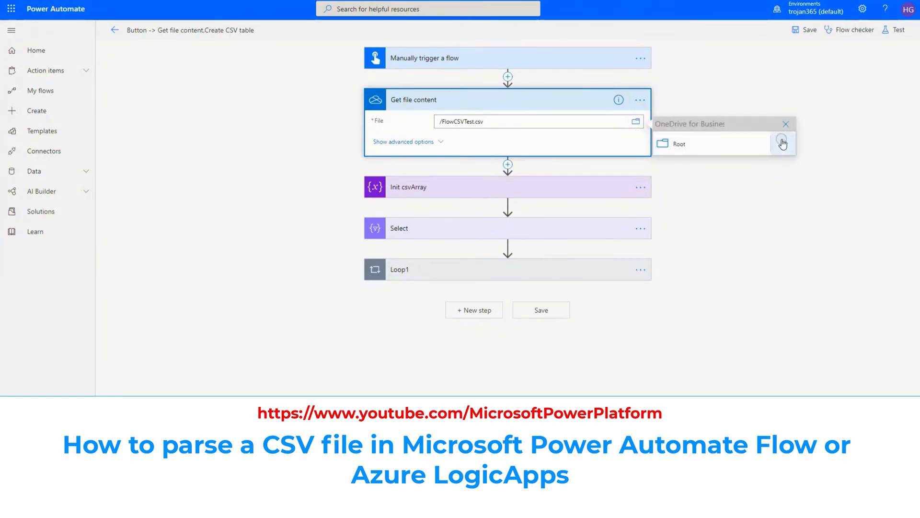
pyautogui.click(724, 142)
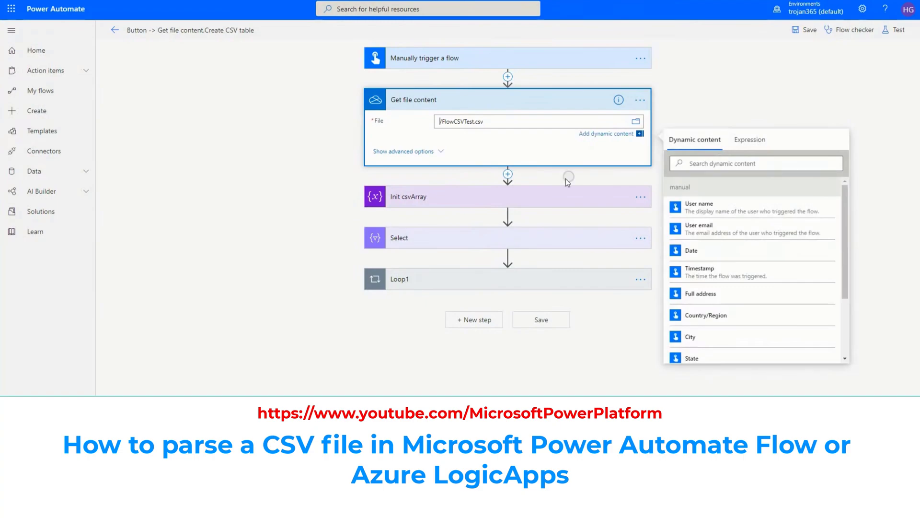
pyautogui.click(530, 192)
pyautogui.click(525, 101)
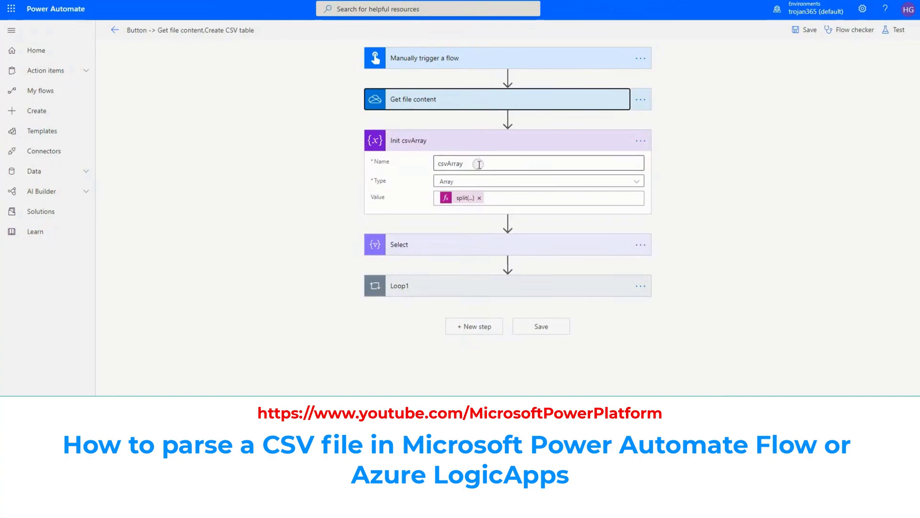
pyautogui.click(507, 144)
pyautogui.click(507, 119)
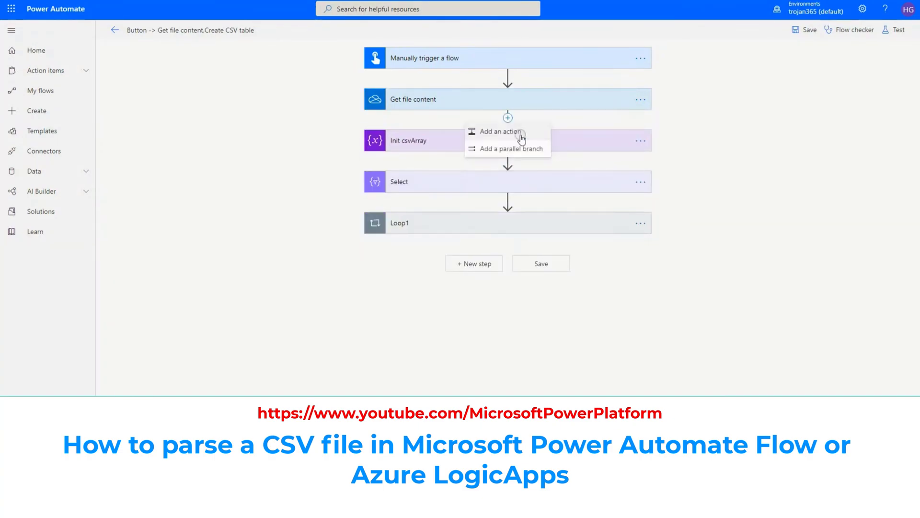
pyautogui.click(517, 132)
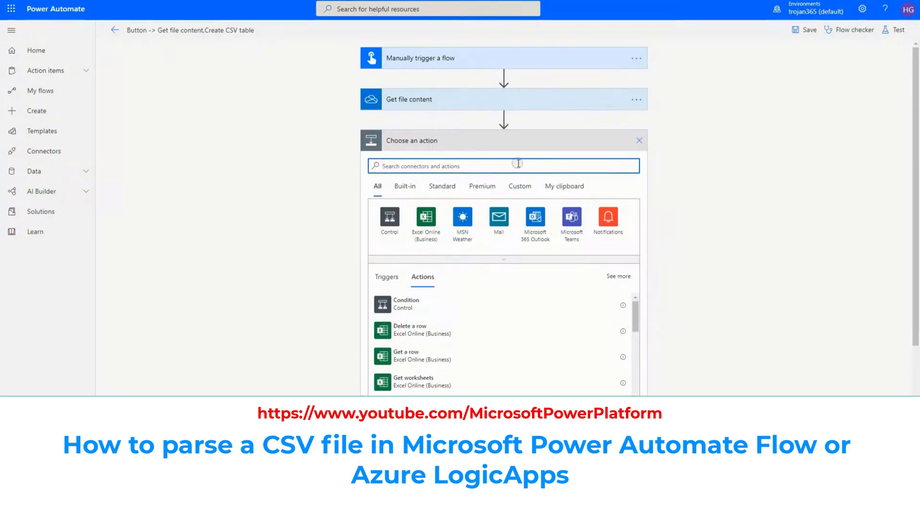
pyautogui.write('initi')
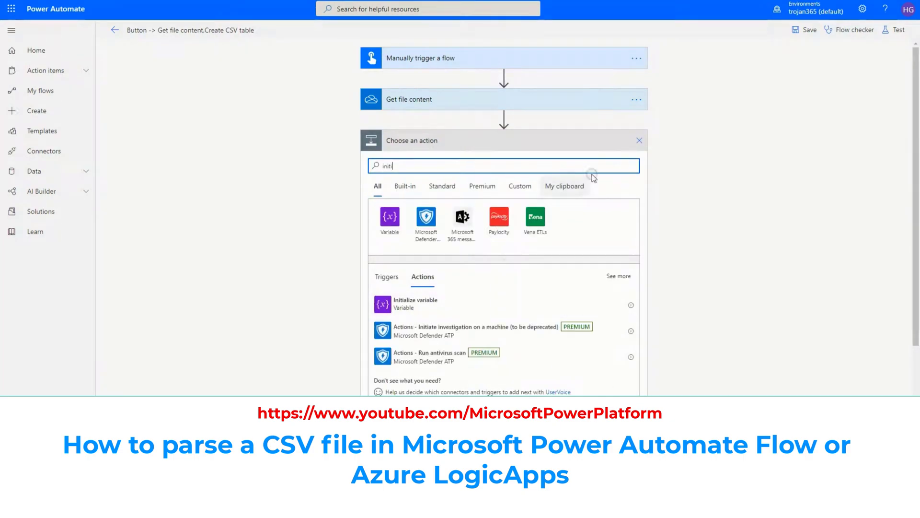
pyautogui.click(578, 160)
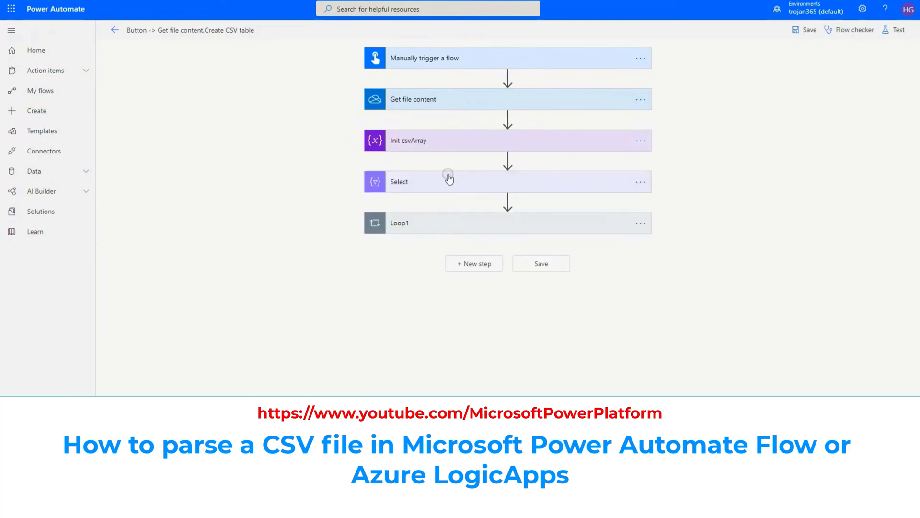
# Step: Inspect the Init csvArray action's variable name and the data types offered for it
pyautogui.click(448, 177)
pyautogui.click(460, 144)
pyautogui.click(460, 182)
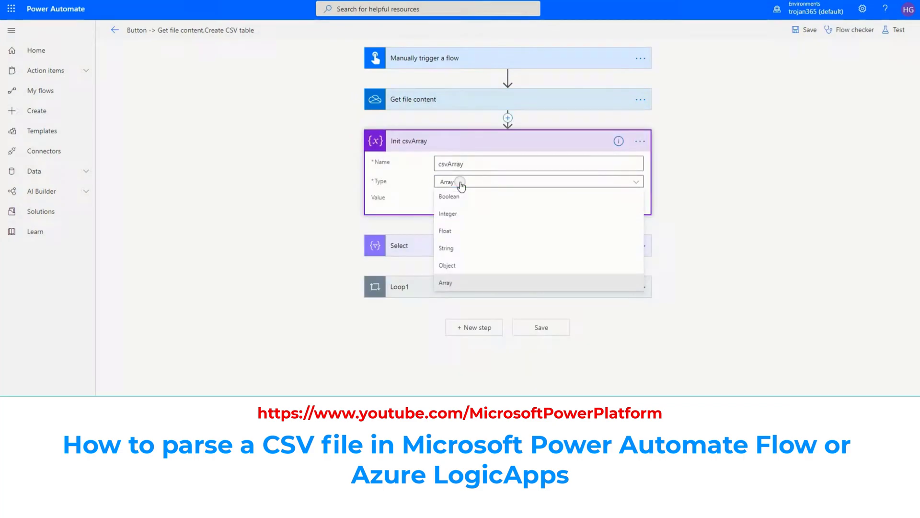
pyautogui.click(460, 183)
pyautogui.click(462, 182)
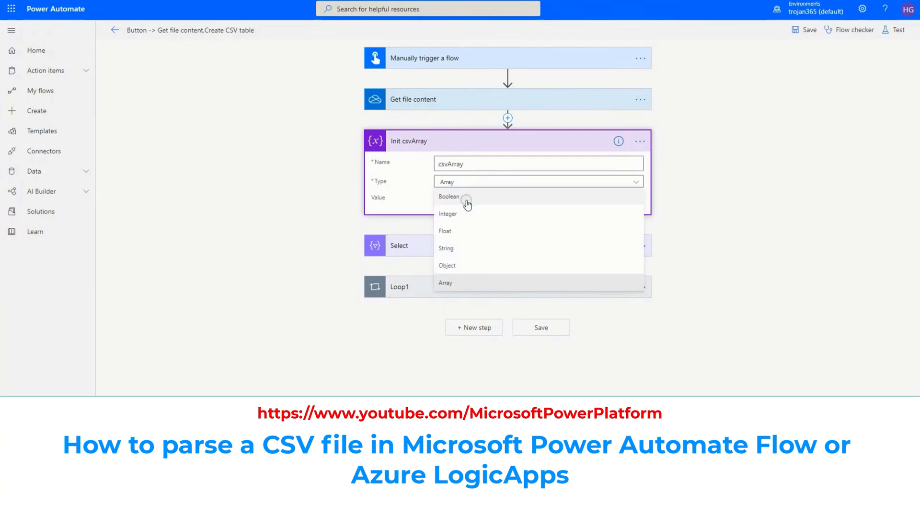
pyautogui.click(478, 182)
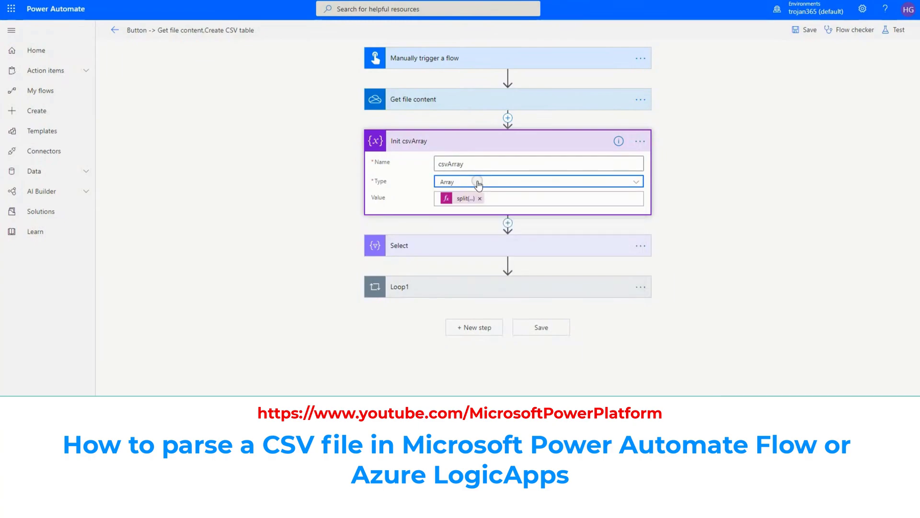
pyautogui.moveTo(468, 164); pyautogui.dragTo(437, 165)
pyautogui.click(491, 167)
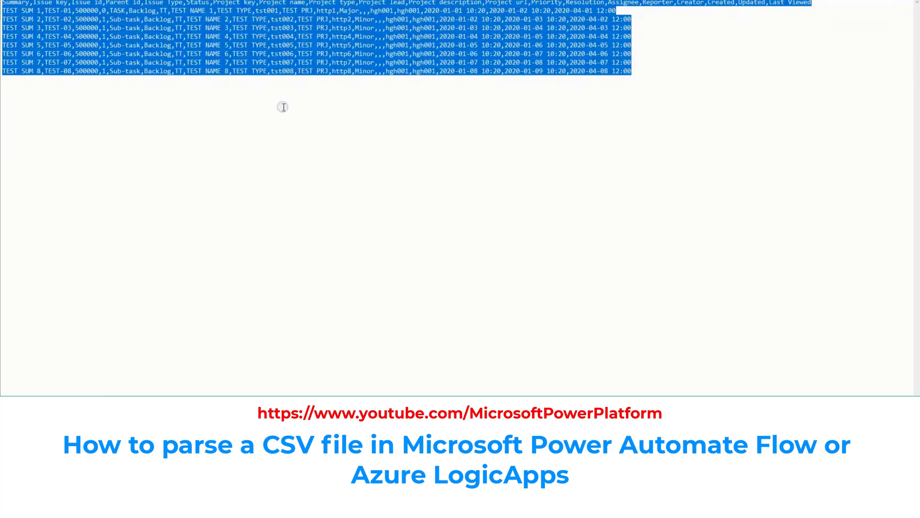
# Step: In the text editor, below the CSV rows, add split(decodeUriComponent(replace(replace(uriComponent(body('Get_file_content')),'%0D',''),'%0A','#NEWLINE#')),'#NEWLINE#') and the notes \r > %0D and \n > %0A
pyautogui.click(283, 106)
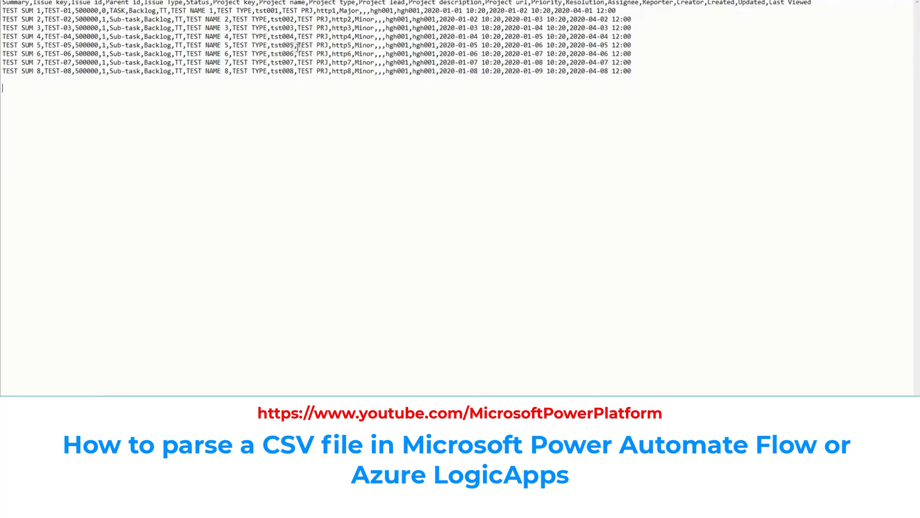
pyautogui.moveTo(301, 3); pyautogui.dragTo(300, 75)
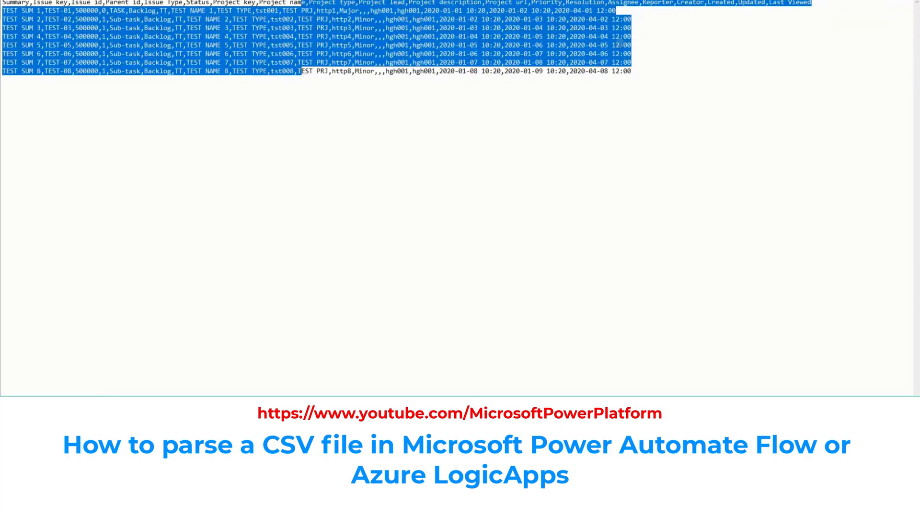
pyautogui.click(631, 81)
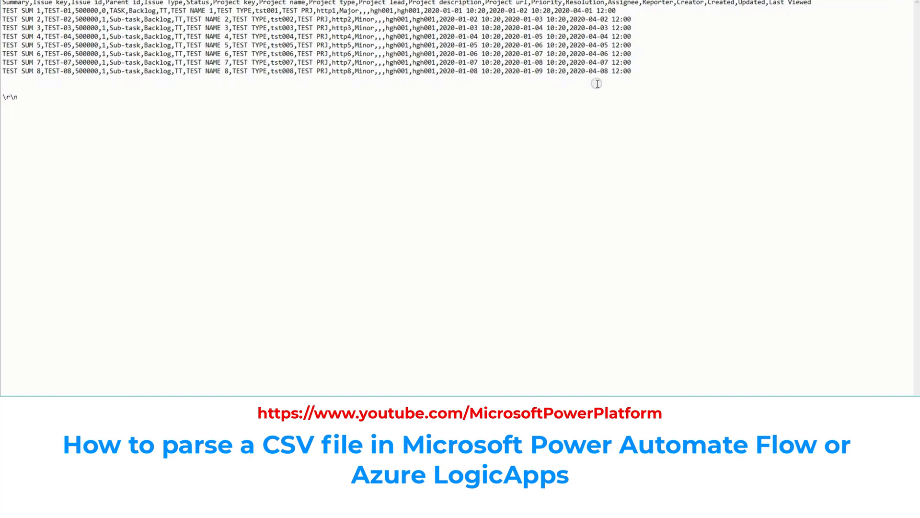
pyautogui.write('\\')
pyautogui.write("split(decodeUriComponent(replace(replace(uriComponent(body('Get_file_content')),'%0D',''),'%0A','#NEWLINE#')),'#NEWLINE#')  \\r > %0D \\n > %0A")
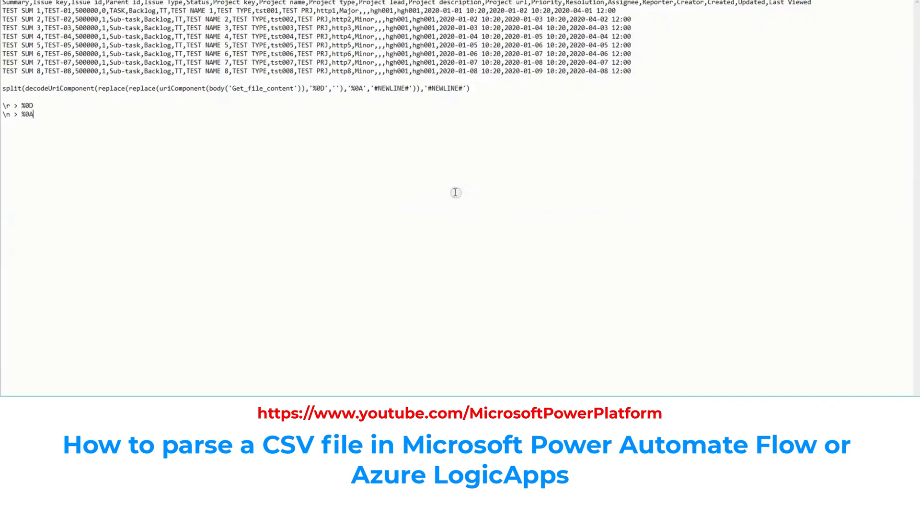
# Step: Examine the body('Get_file_content') and uriComponent parts of the expression, comparing them with the flow's Get file content action
pyautogui.doubleClick(143, 88)
pyautogui.click(143, 89)
pyautogui.moveTo(210, 88); pyautogui.dragTo(299, 88)
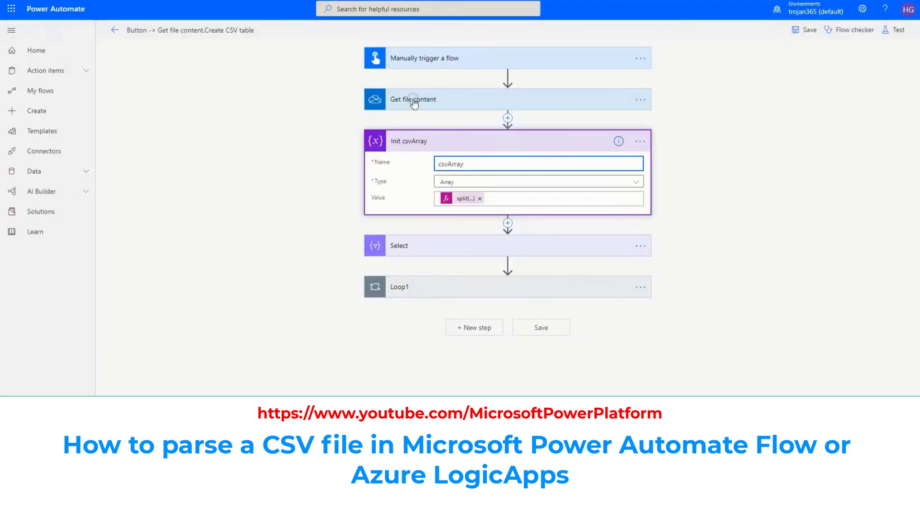
pyautogui.click(410, 100)
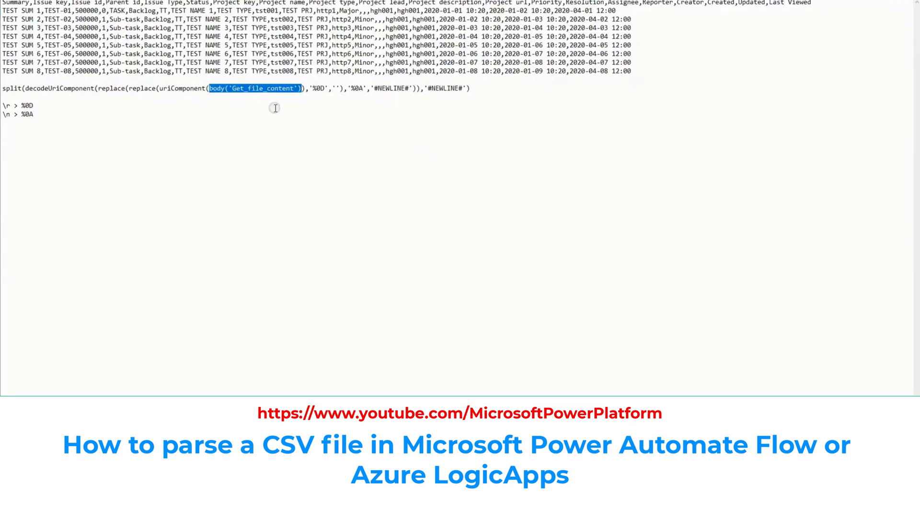
pyautogui.moveTo(303, 88); pyautogui.dragTo(161, 87)
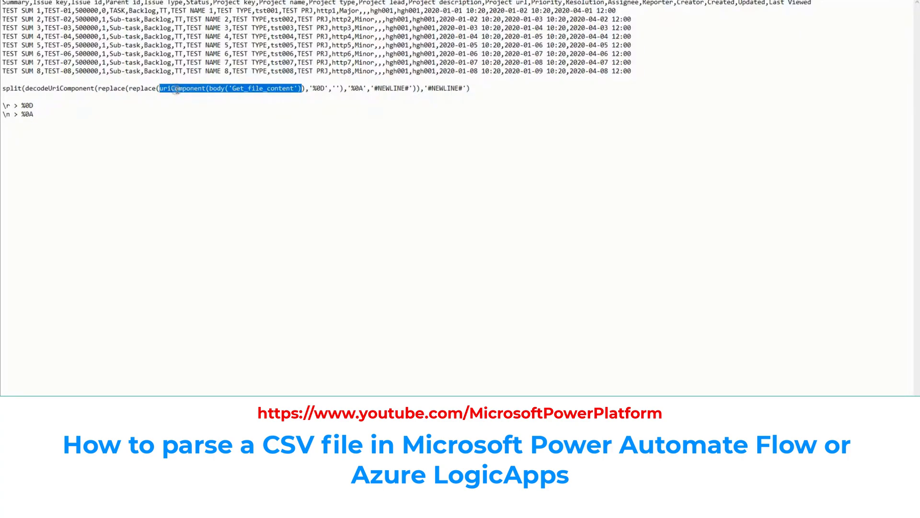
pyautogui.click(304, 90)
pyautogui.moveTo(304, 90); pyautogui.dragTo(129, 89)
# Step: Examine how the nested replace calls remove the encoded \r (%0D) and substitute #NEWLINE# for the encoded \n (%0A)
pyautogui.moveTo(10, 105); pyautogui.dragTo(3, 105)
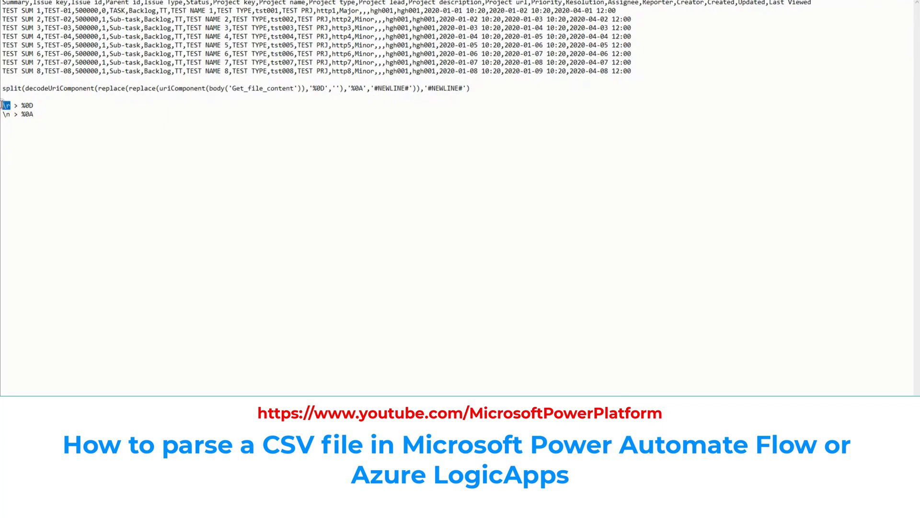
pyautogui.moveTo(332, 88); pyautogui.dragTo(339, 89)
pyautogui.moveTo(159, 90); pyautogui.dragTo(199, 92)
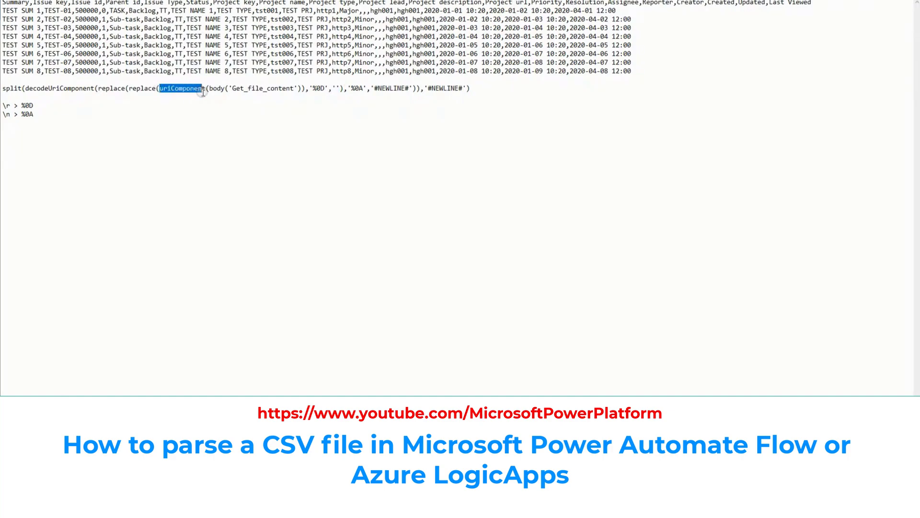
pyautogui.moveTo(2, 105); pyautogui.dragTo(36, 106)
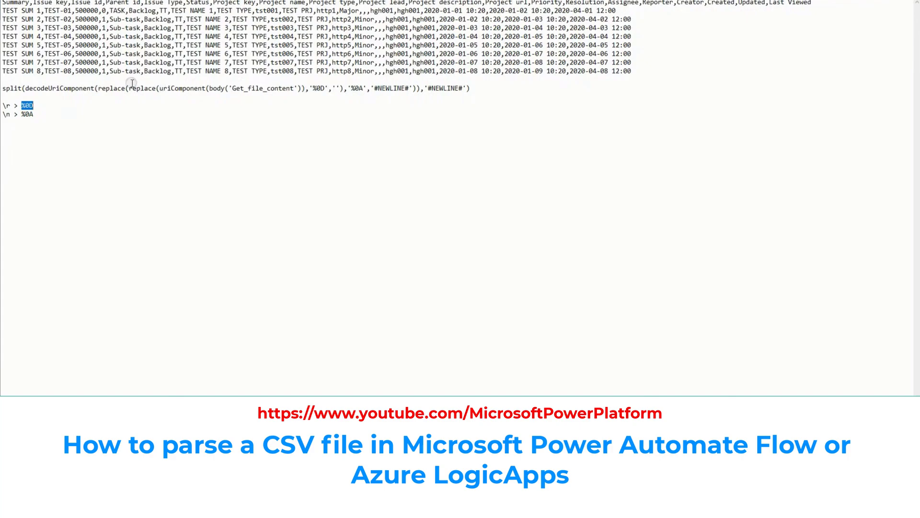
pyautogui.moveTo(128, 89); pyautogui.dragTo(340, 90)
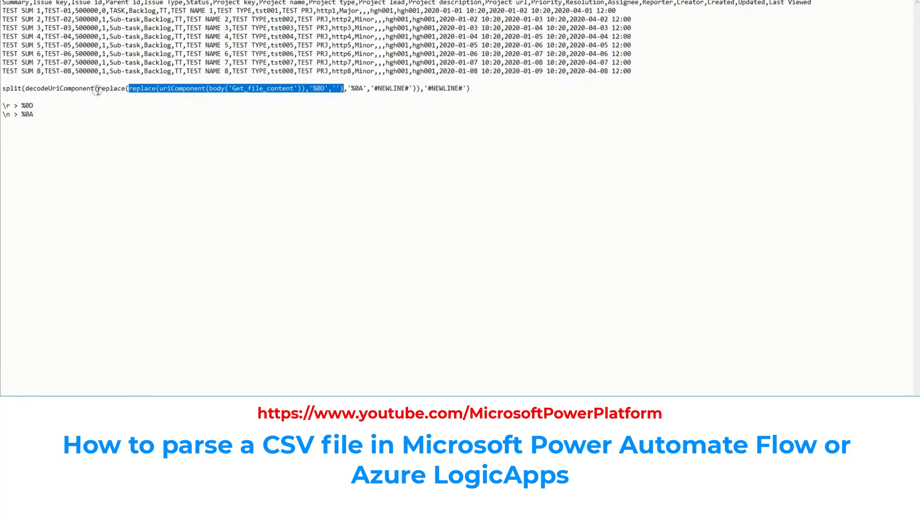
pyautogui.moveTo(15, 114); pyautogui.dragTo(4, 113)
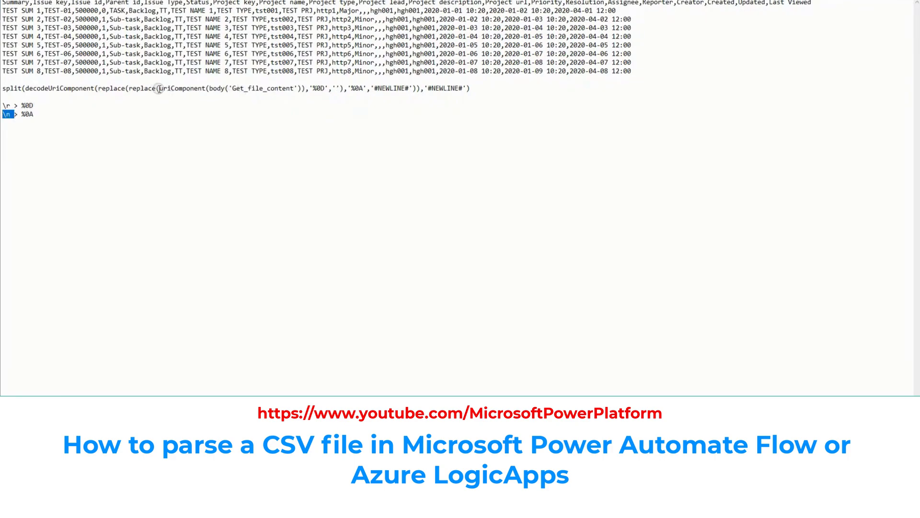
pyautogui.moveTo(98, 89); pyautogui.dragTo(363, 88)
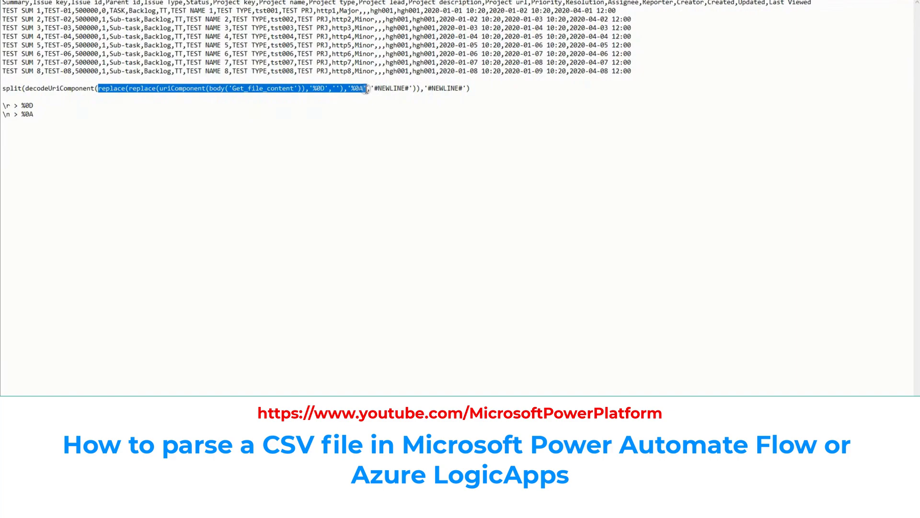
pyautogui.moveTo(374, 88); pyautogui.dragTo(411, 89)
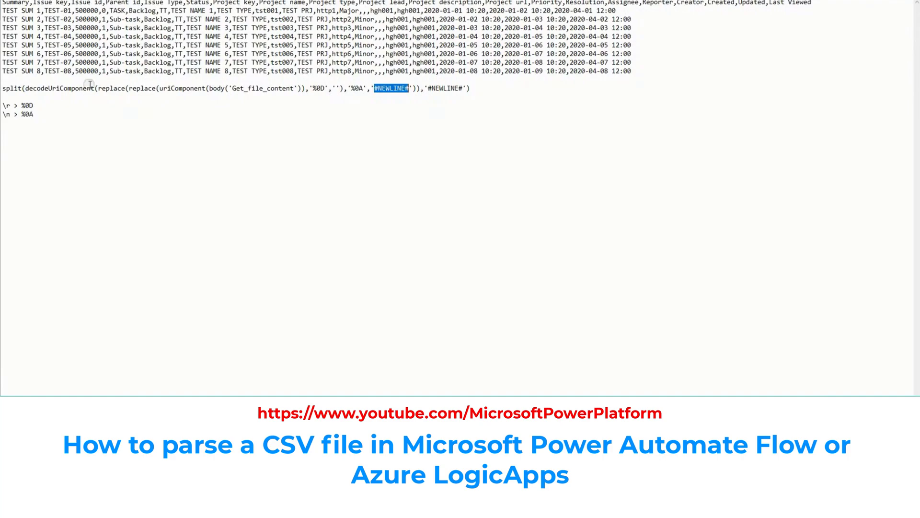
# Step: Insert #NEWLINE# in front of the first three CSV data rows to illustrate the string produced by decodeUriComponent
pyautogui.moveTo(25, 89); pyautogui.dragTo(94, 90)
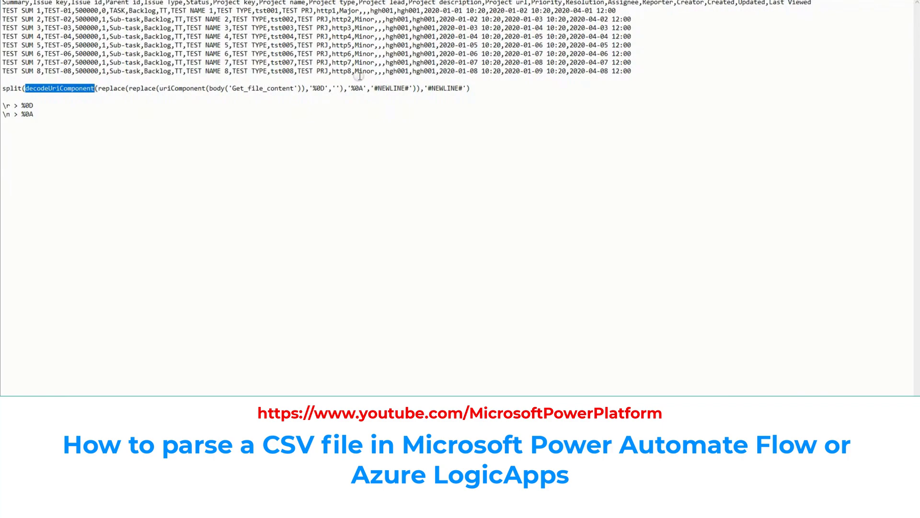
pyautogui.moveTo(375, 88); pyautogui.dragTo(410, 89)
pyautogui.hotkey('ctrl', 'c')
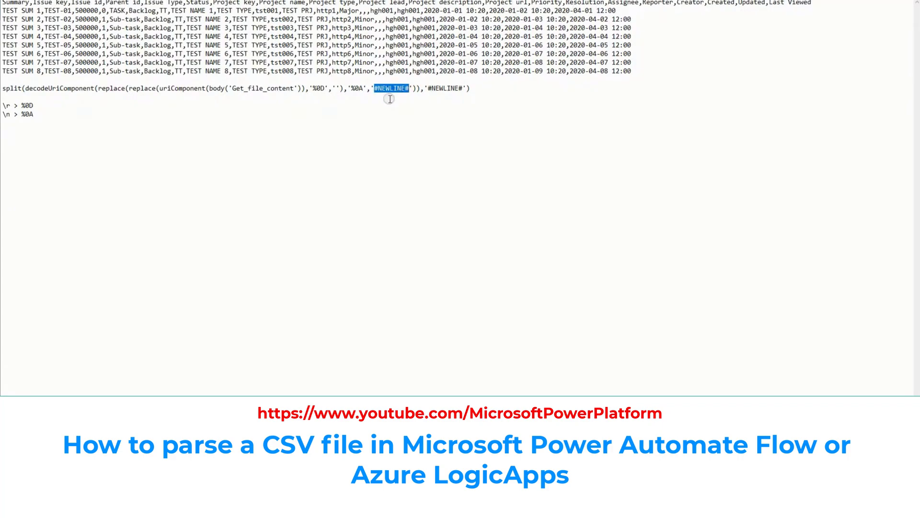
pyautogui.click(3, 10)
pyautogui.hotkey('ctrl', 'v')
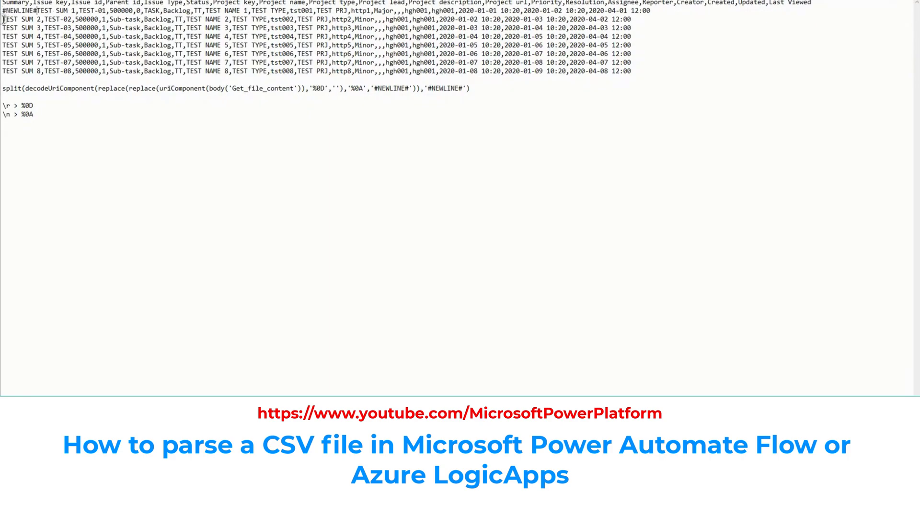
pyautogui.click(2, 19)
pyautogui.hotkey('ctrl', 'v')
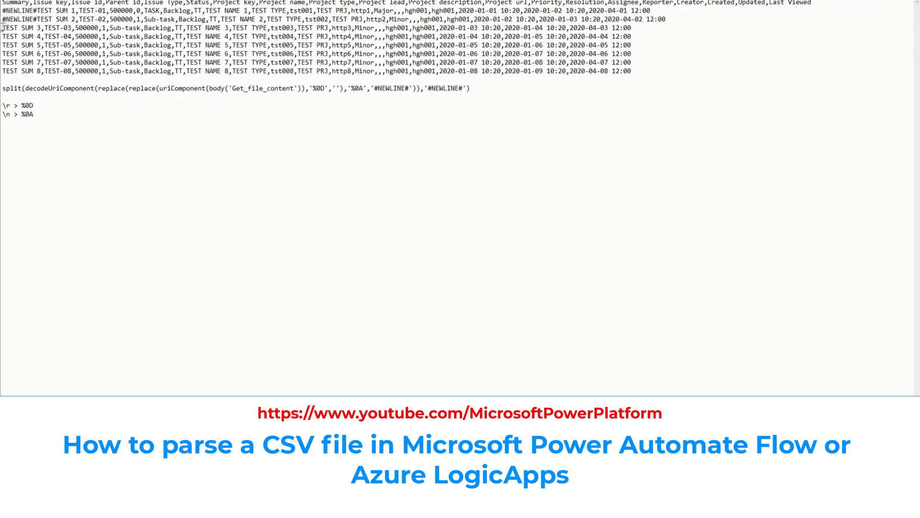
pyautogui.click(3, 28)
pyautogui.hotkey('ctrl', 'v')
# Step: Remove the #NEWLINE# markers from the start of the first three CSV data rows
pyautogui.moveTo(37, 29); pyautogui.dragTo(2, 10)
pyautogui.press('Delete')
pyautogui.press('Delete')
pyautogui.press('Delete')
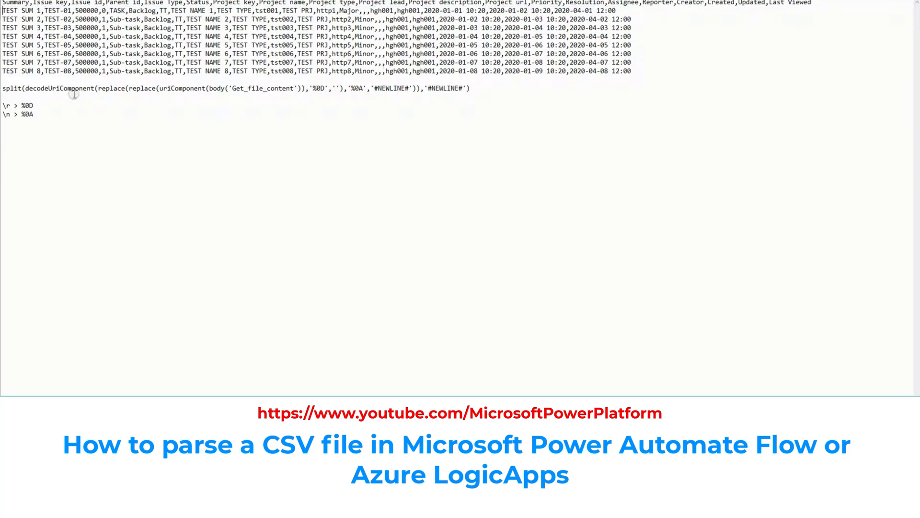
# Step: Review the expression's outer split function, return to the Power Automate flow and collapse the Init csvArray action
pyautogui.moveTo(23, 89); pyautogui.dragTo(3, 91)
pyautogui.hotkey('alt', 'Tab')
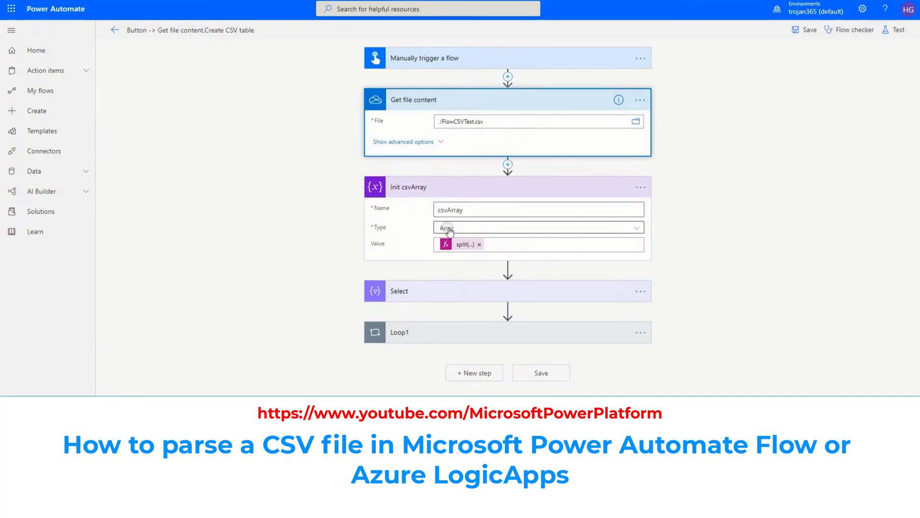
pyautogui.click(454, 192)
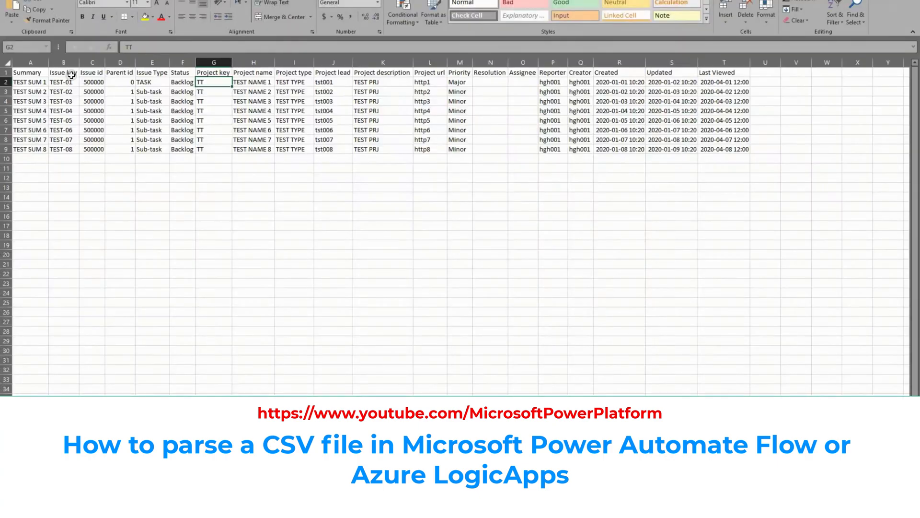
# Step: In Excel, examine CSV rows 2 to 4 and the Summary, Issue key, Issue id and Parent id columns
pyautogui.click(5, 82)
pyautogui.click(4, 91)
pyautogui.click(5, 101)
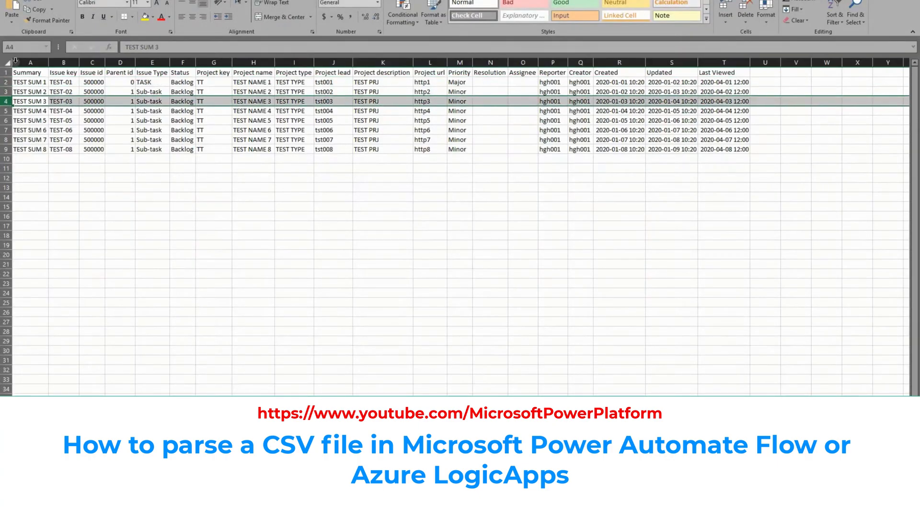
pyautogui.click(30, 62)
pyautogui.click(64, 63)
pyautogui.click(92, 63)
pyautogui.click(120, 63)
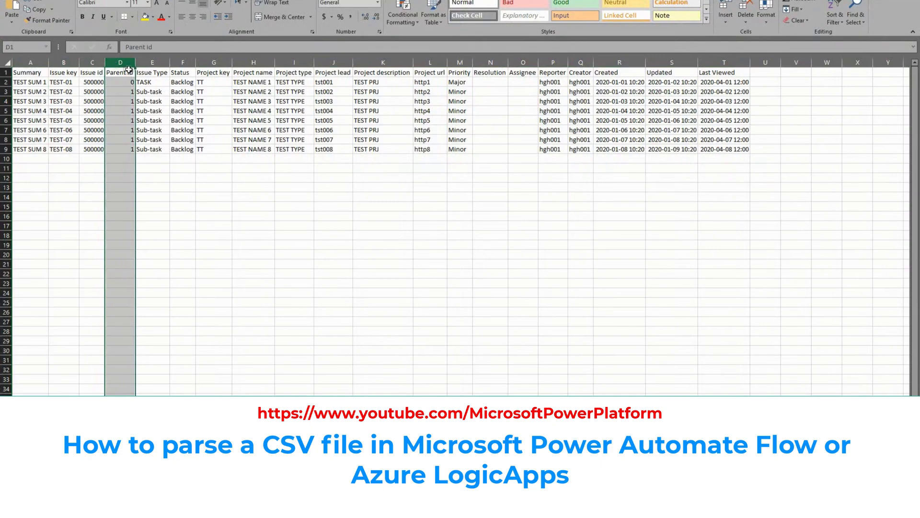
# Step: Expand the flow's Select action and compare its map keys with the Summary, Issue key and Created columns in Excel
pyautogui.hotkey('alt', 'Tab')
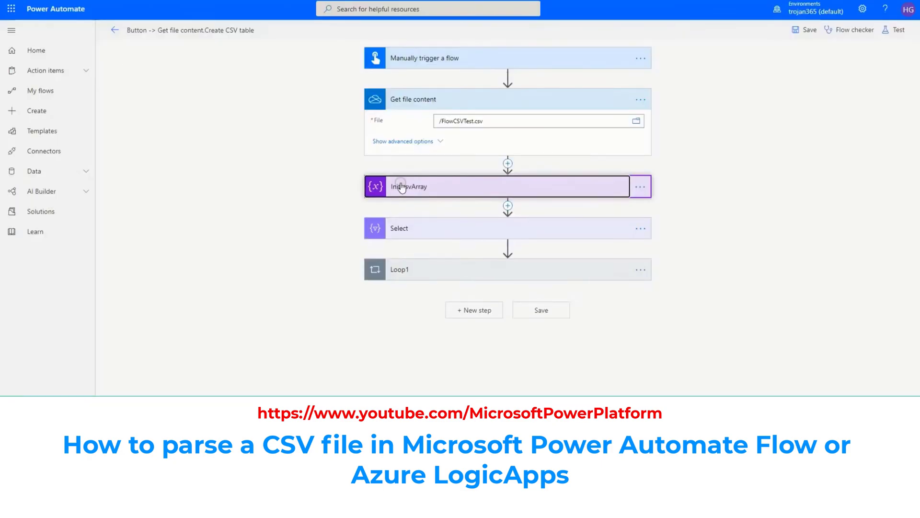
pyautogui.click(441, 227)
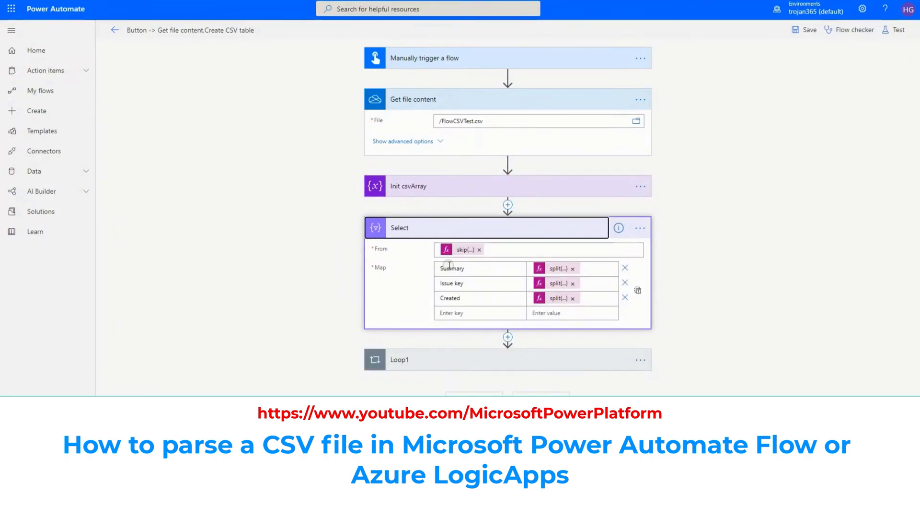
pyautogui.hotkey('alt', 'Tab')
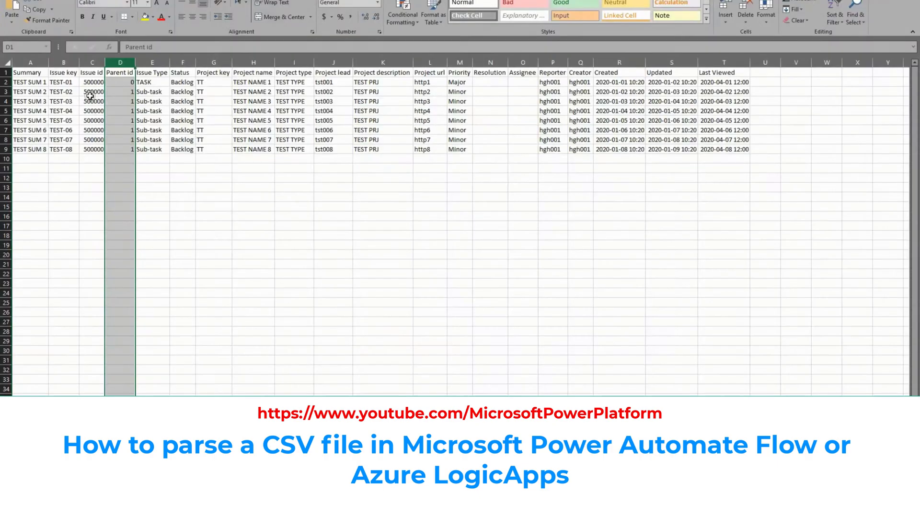
pyautogui.click(35, 88)
pyautogui.click(35, 83)
pyautogui.click(40, 72)
pyautogui.click(65, 72)
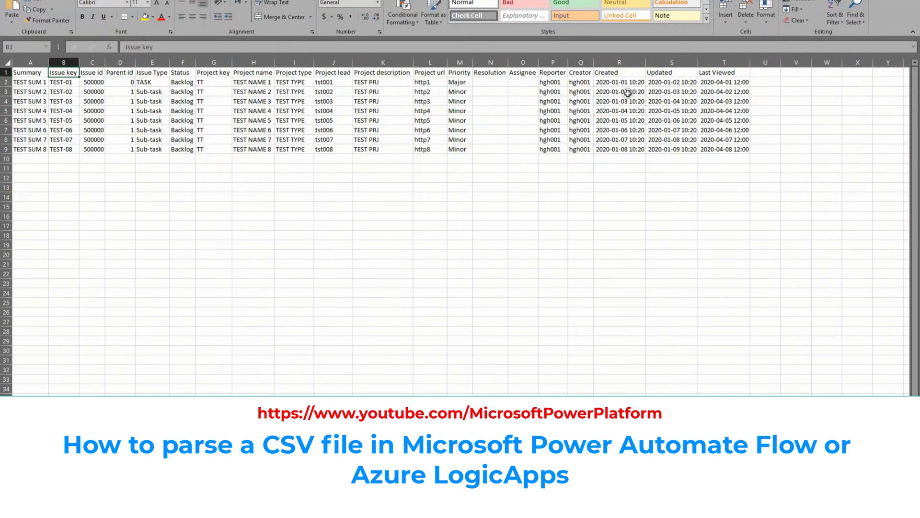
pyautogui.moveTo(29, 72); pyautogui.dragTo(54, 72)
pyautogui.moveTo(618, 74); pyautogui.dragTo(618, 80)
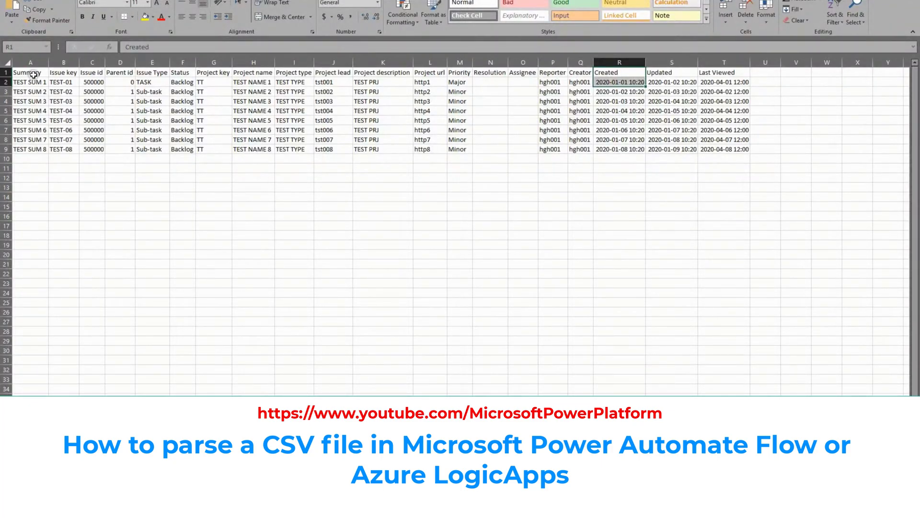
# Step: Examine the Summary header and the individual values across the first data row in Excel
pyautogui.click(33, 74)
pyautogui.click(34, 82)
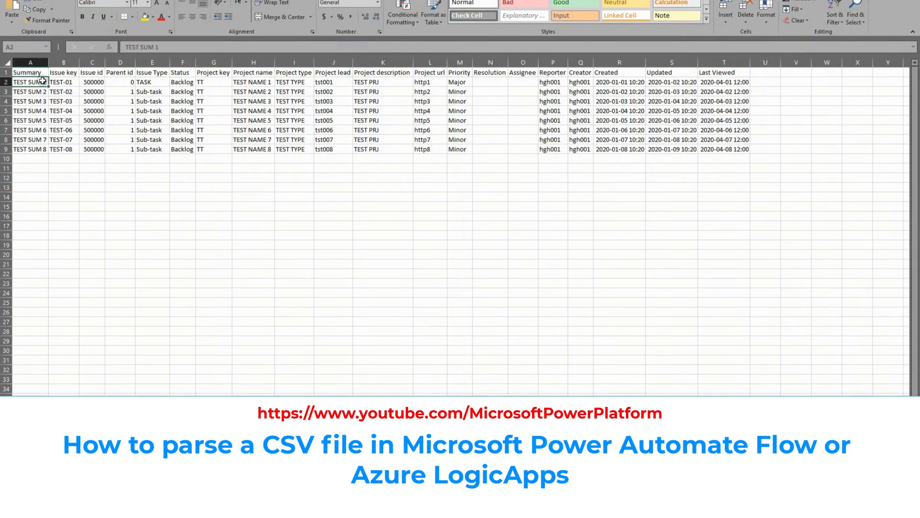
pyautogui.click(60, 80)
pyautogui.click(85, 82)
pyautogui.click(110, 82)
pyautogui.click(180, 82)
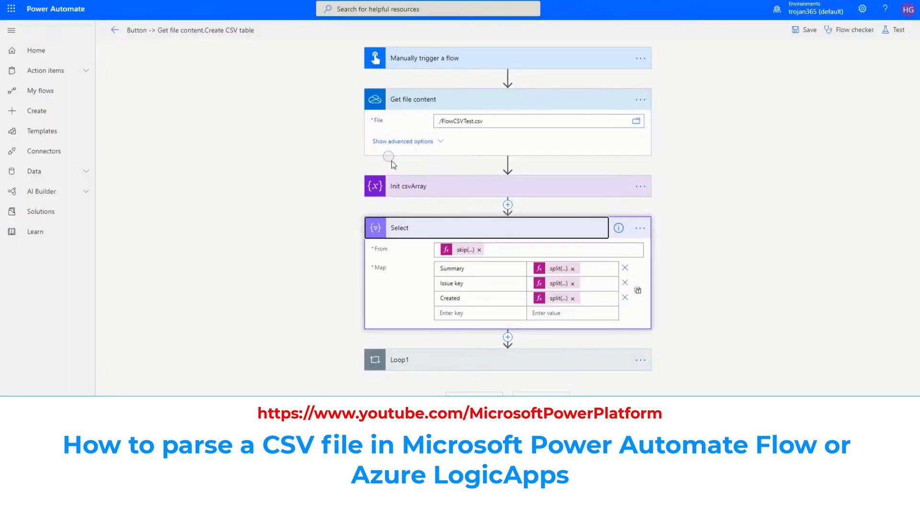
# Step: Compare the Select action's Summary key with the spreadsheet and the comma separating values in the CSV text
pyautogui.doubleClick(474, 267)
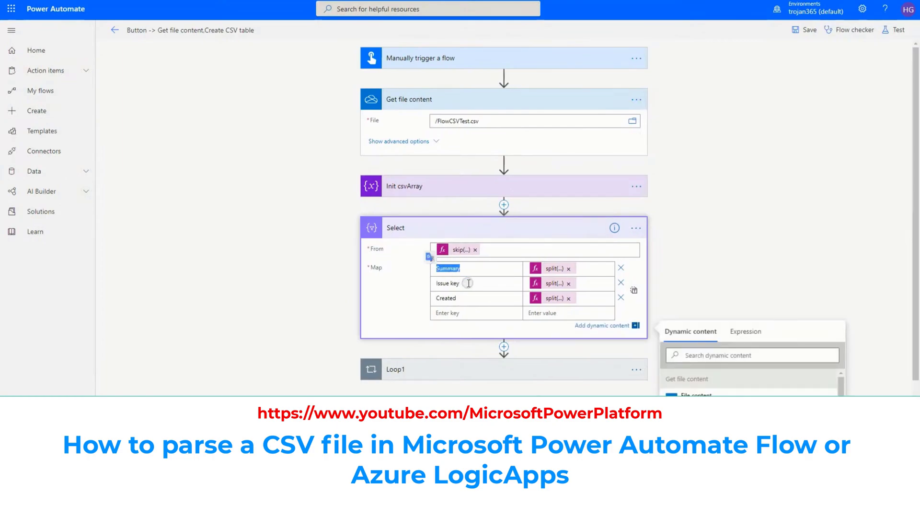
pyautogui.hotkey('alt', 'Tab')
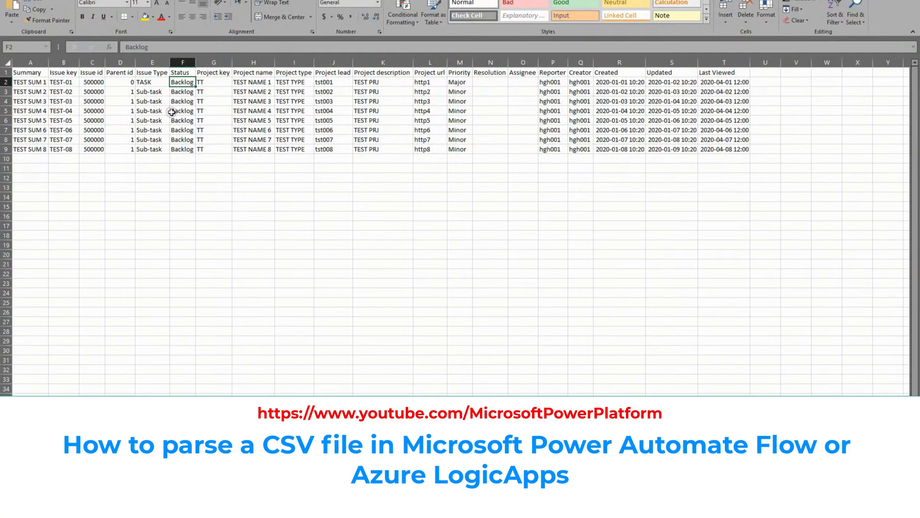
pyautogui.hotkey('alt', 'Tab')
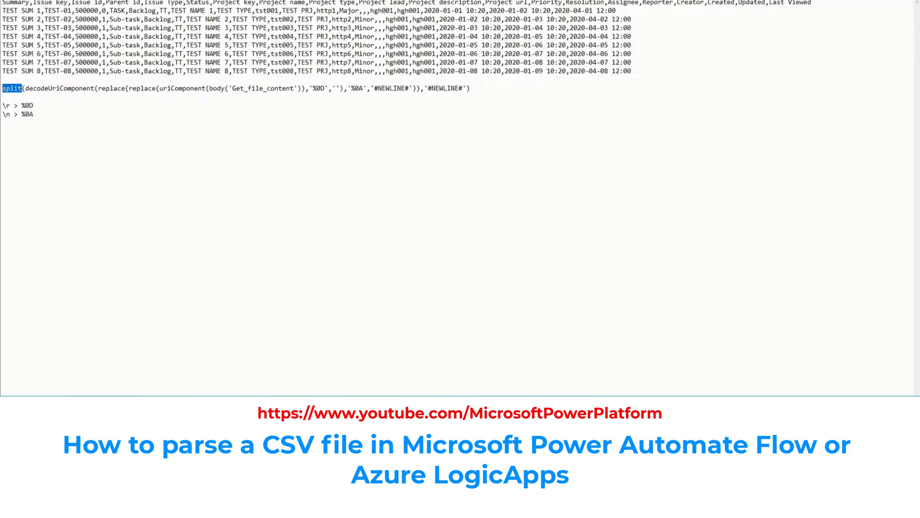
pyautogui.doubleClick(43, 10)
pyautogui.hotkey('alt', 'Tab')
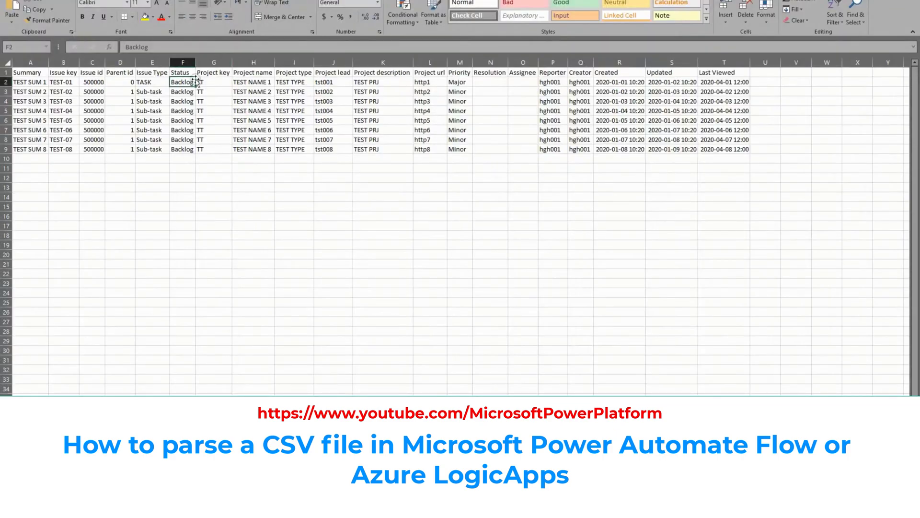
pyautogui.hotkey('alt', 'Tab')
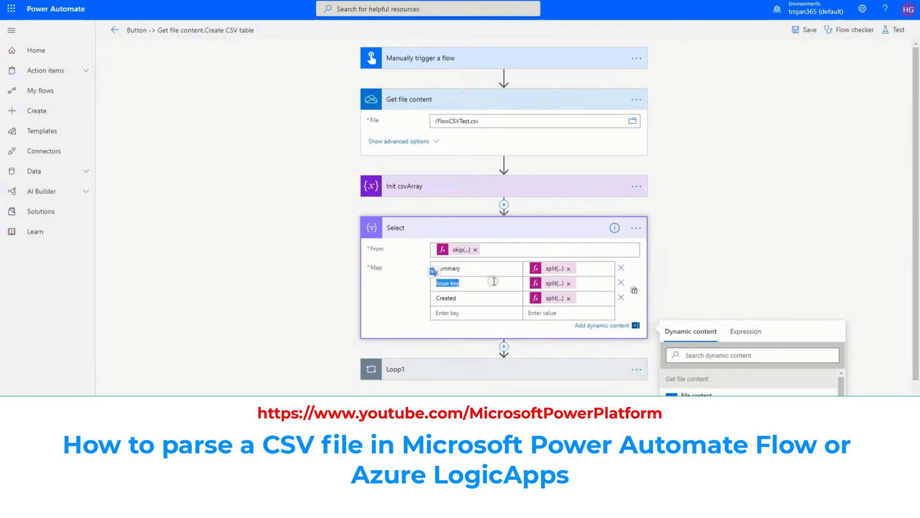
# Step: Examine the skip(variables('csvArray'),1) expression in Select's From field, comparing it with the Init csvArray action and the CSV header line
pyautogui.click(509, 249)
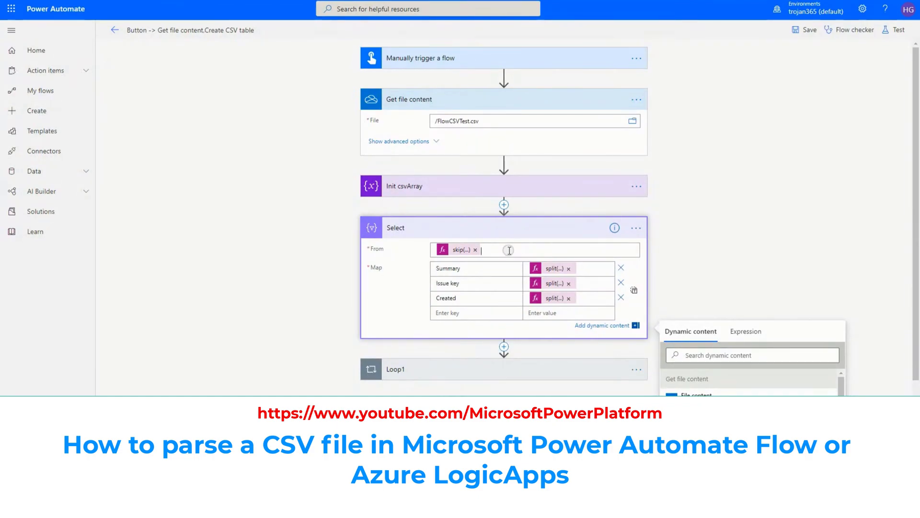
pyautogui.click(454, 250)
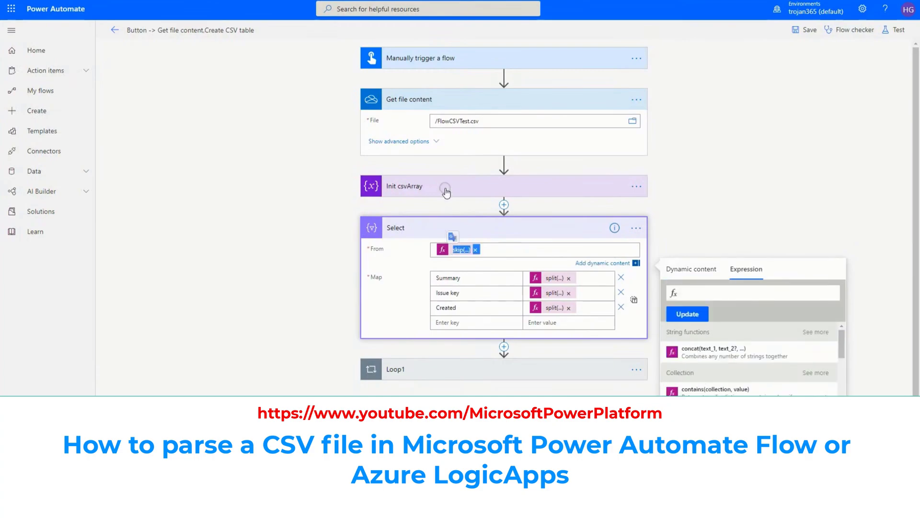
pyautogui.click(449, 191)
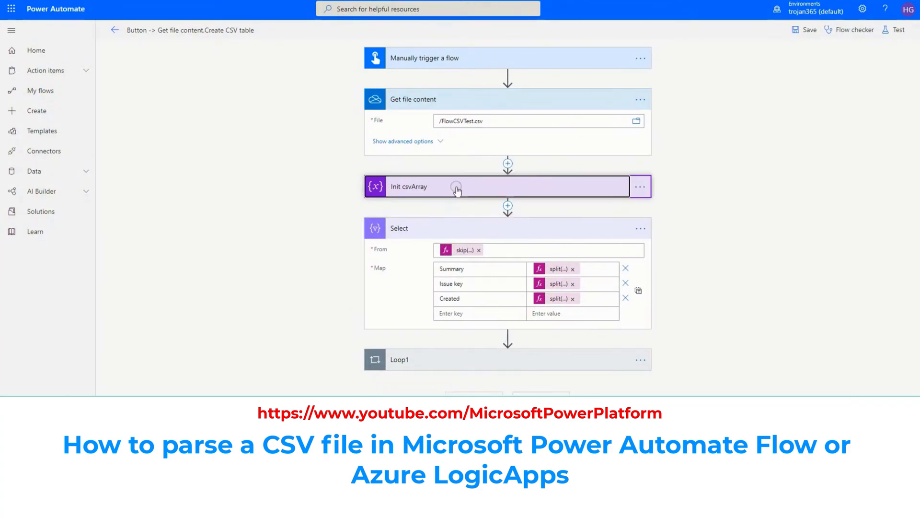
pyautogui.click(464, 194)
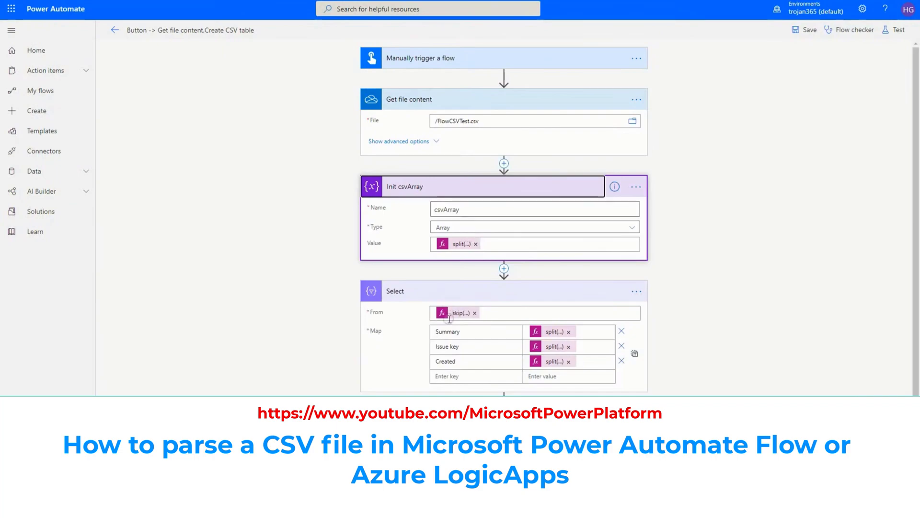
pyautogui.click(473, 313)
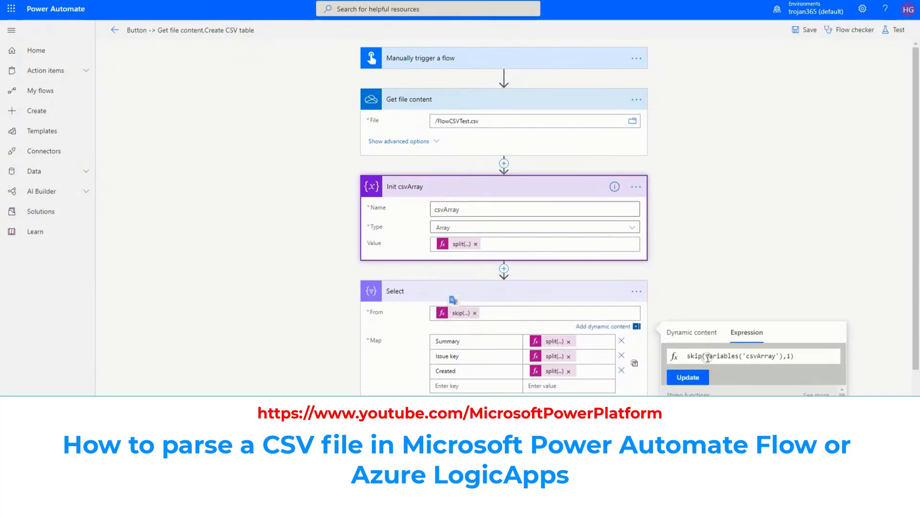
pyautogui.moveTo(706, 357); pyautogui.dragTo(776, 356)
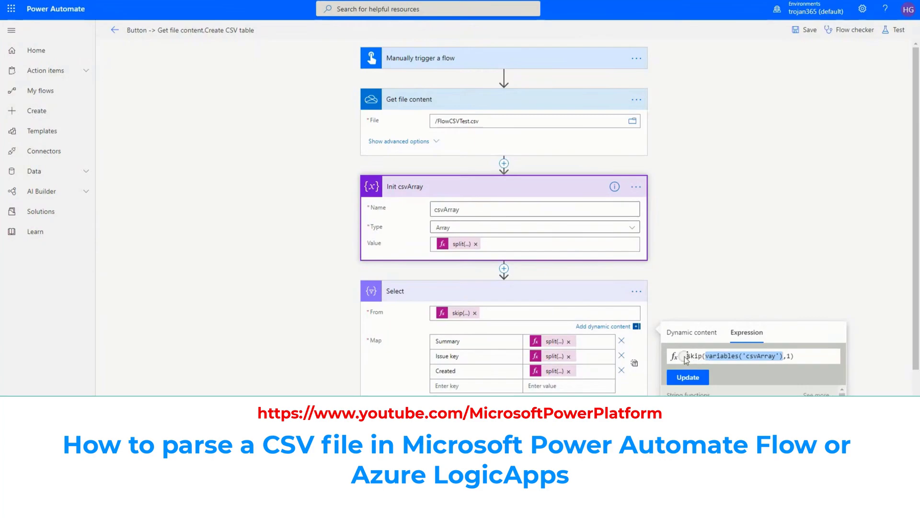
pyautogui.doubleClick(789, 356)
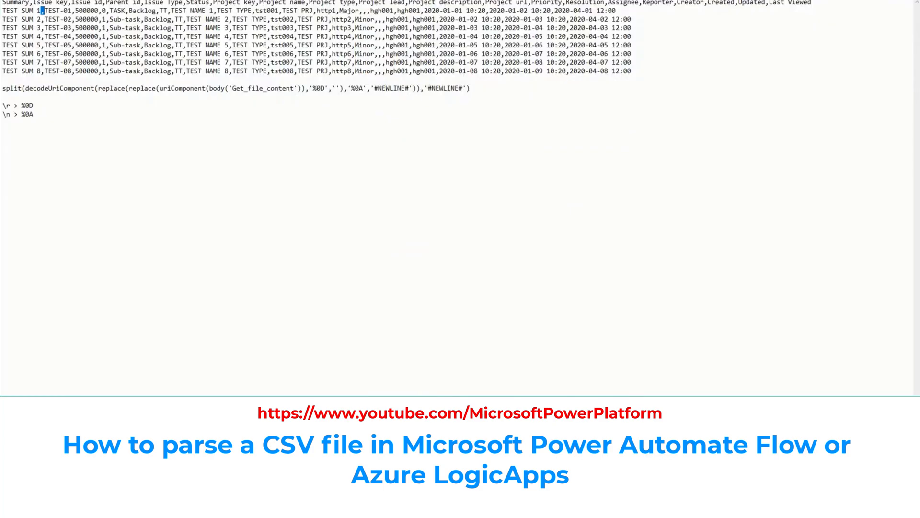
pyautogui.moveTo(389, 2); pyautogui.dragTo(340, 3)
pyautogui.press('End')
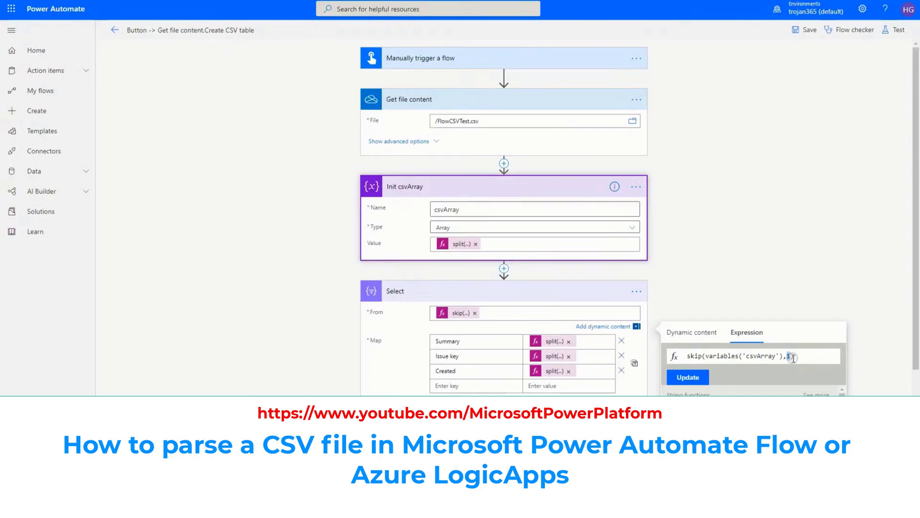
# Step: Examine the parts of the split(item(),',')?[0] expression mapped to the Summary key in the Select action
pyautogui.doubleClick(478, 337)
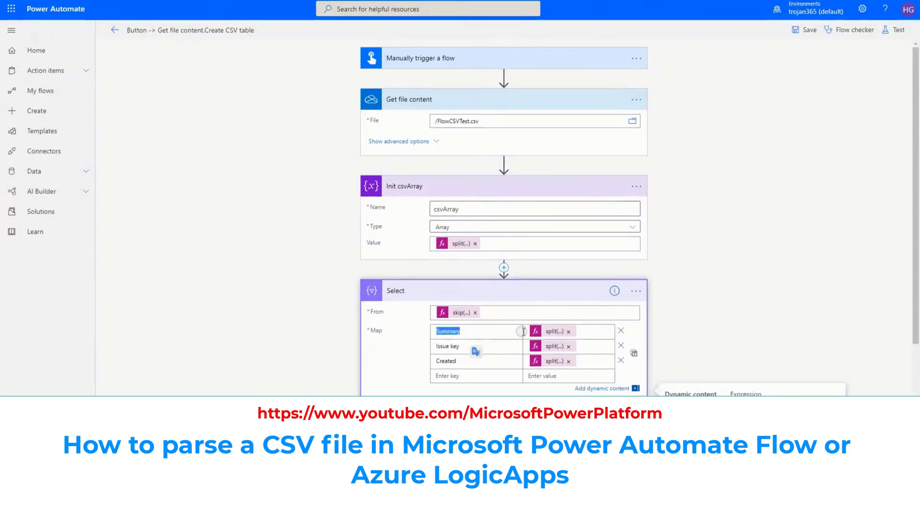
pyautogui.click(552, 336)
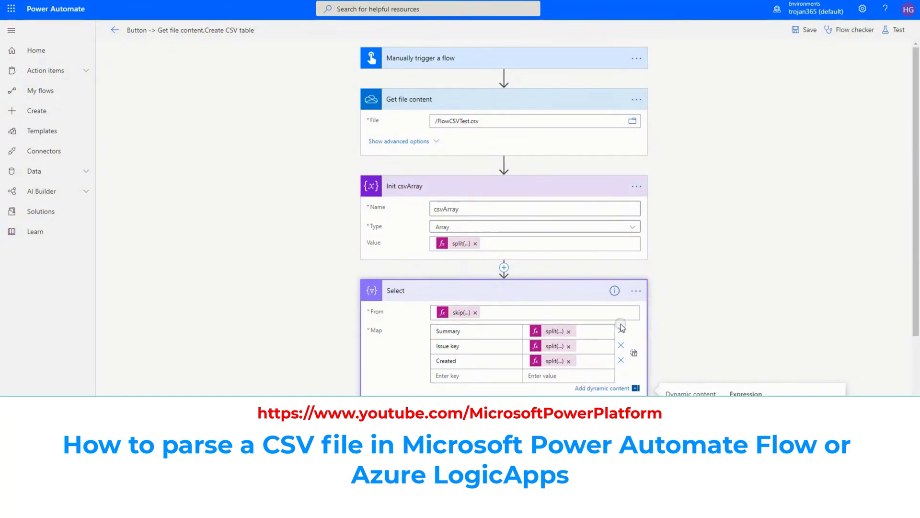
pyautogui.scroll(-2, 724, 374)
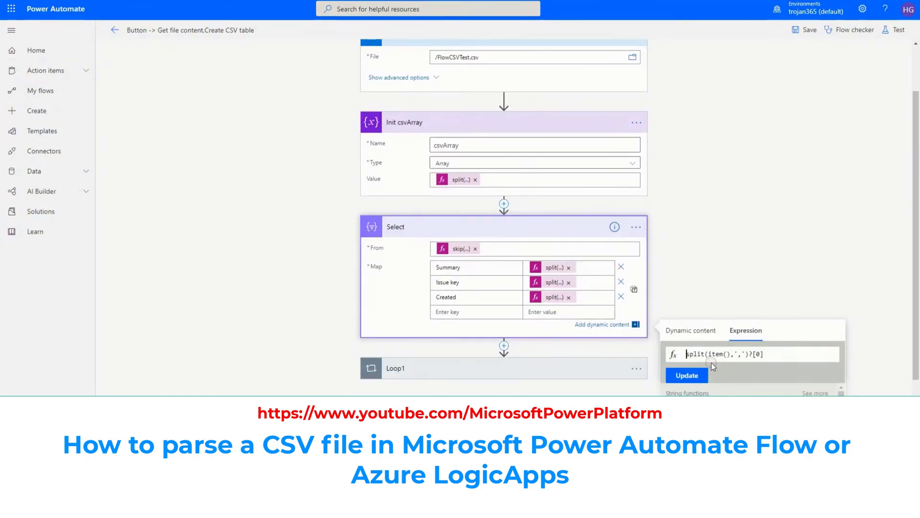
pyautogui.click(685, 355)
pyautogui.moveTo(687, 354); pyautogui.dragTo(707, 354)
pyautogui.click(739, 354)
pyautogui.doubleClick(758, 354)
pyautogui.write('6')
# Step: Switch to the CSV text and examine the first value of the first data row, TEST SUM 1, and the comma after it
pyautogui.hotkey('alt', 'Tab')
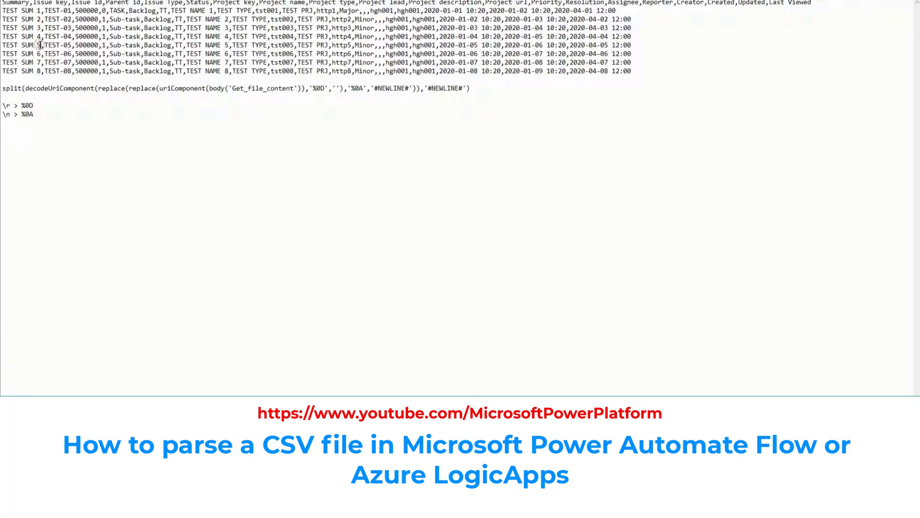
pyautogui.moveTo(42, 11); pyautogui.dragTo(2, 11)
pyautogui.click(43, 10)
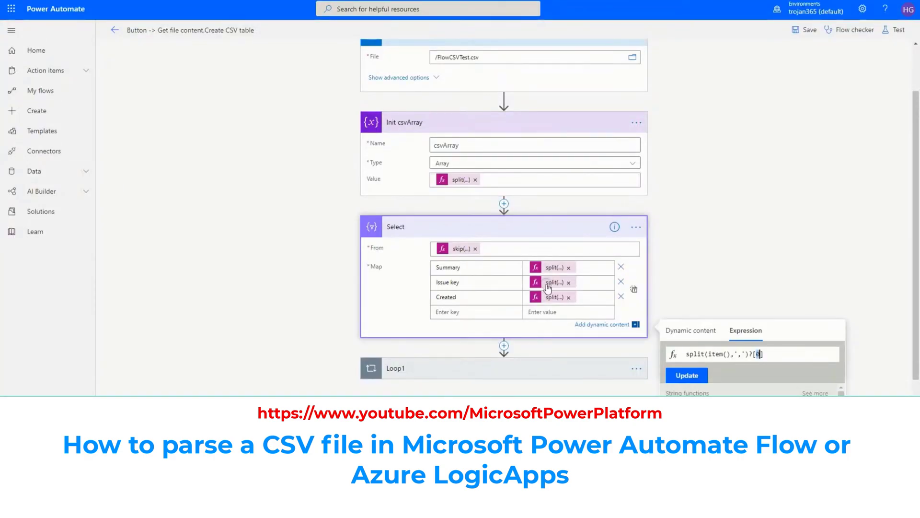
# Step: Examine the expressions mapped to the Issue key and Created keys in the Select action, comparing their index numbers with the one for Summary
pyautogui.click(495, 269)
pyautogui.moveTo(496, 268); pyautogui.dragTo(474, 266)
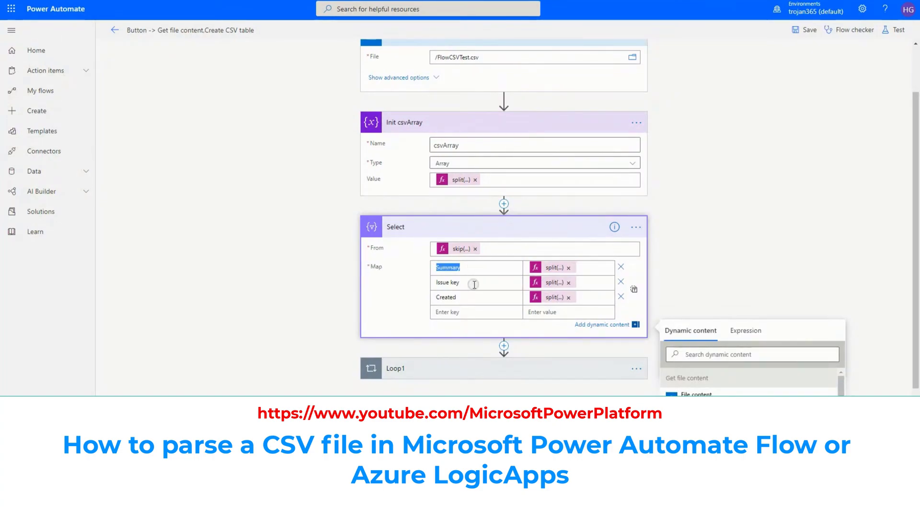
pyautogui.click(746, 330)
pyautogui.click(760, 353)
pyautogui.write("split(item(),',')?[1]")
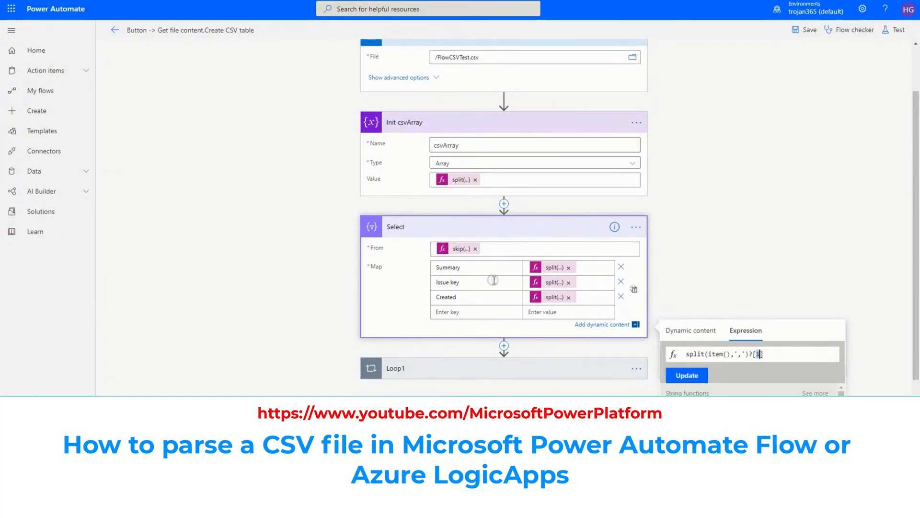
pyautogui.click(555, 299)
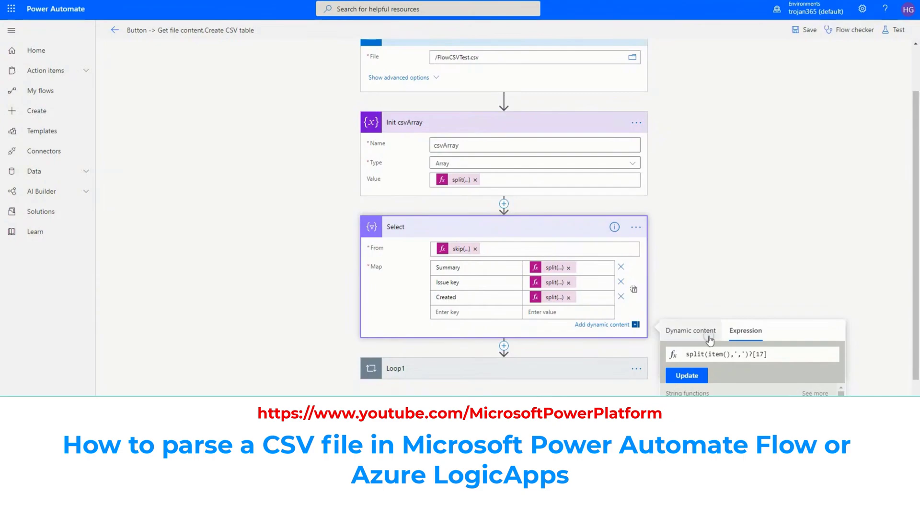
# Step: Collapse the Select and Init csvArray actions, expand Loop1, and examine the Select output it iterates over
pyautogui.scroll(-2, 548, 264)
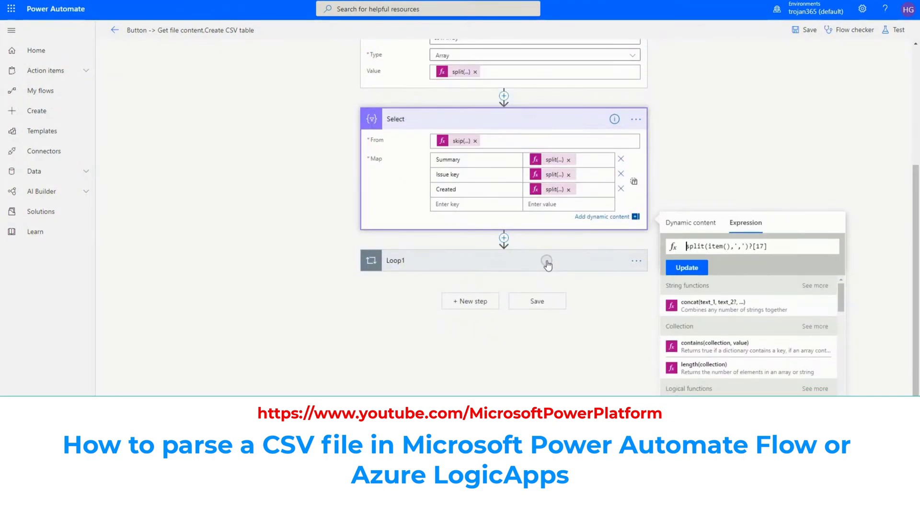
pyautogui.click(479, 119)
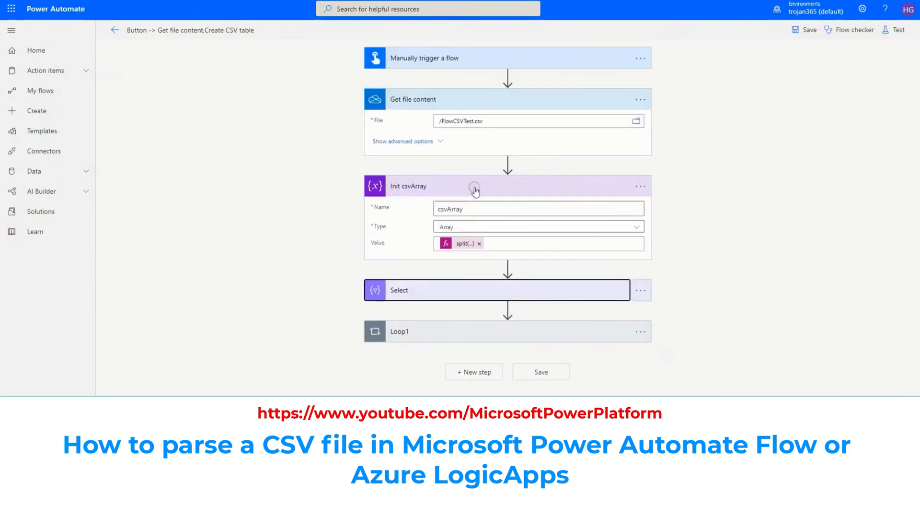
pyautogui.click(475, 190)
pyautogui.click(469, 276)
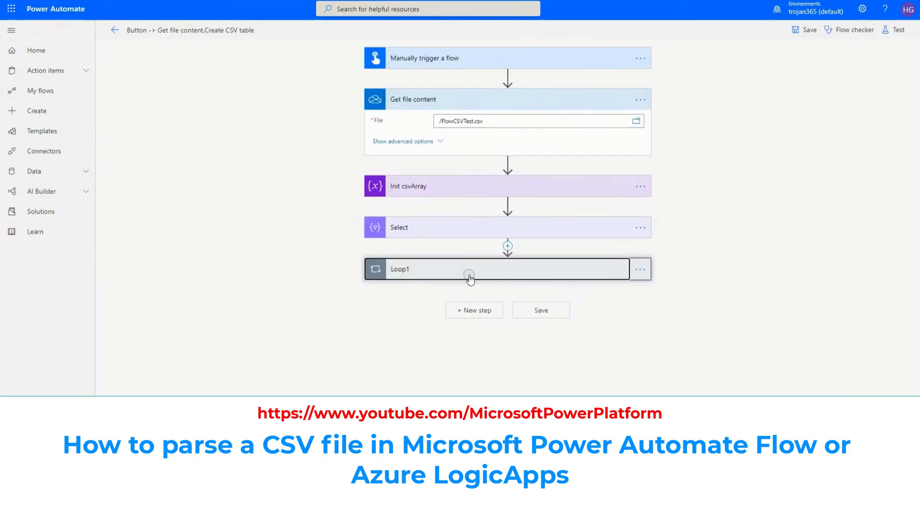
pyautogui.click(466, 224)
pyautogui.click(428, 226)
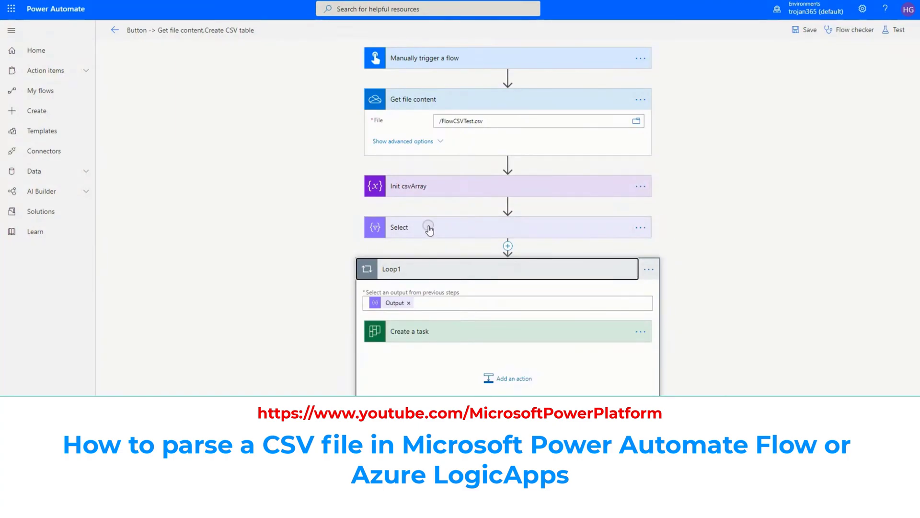
pyautogui.click(638, 341)
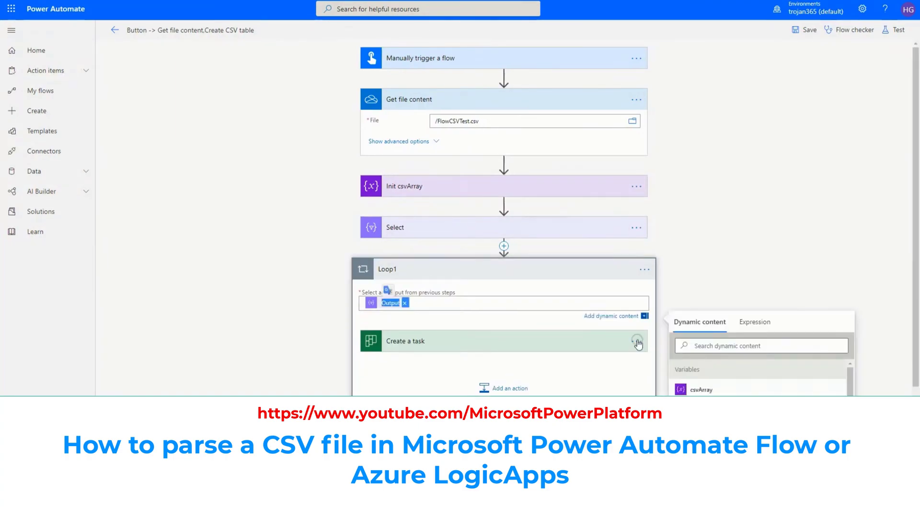
pyautogui.scroll(-1, 458, 300)
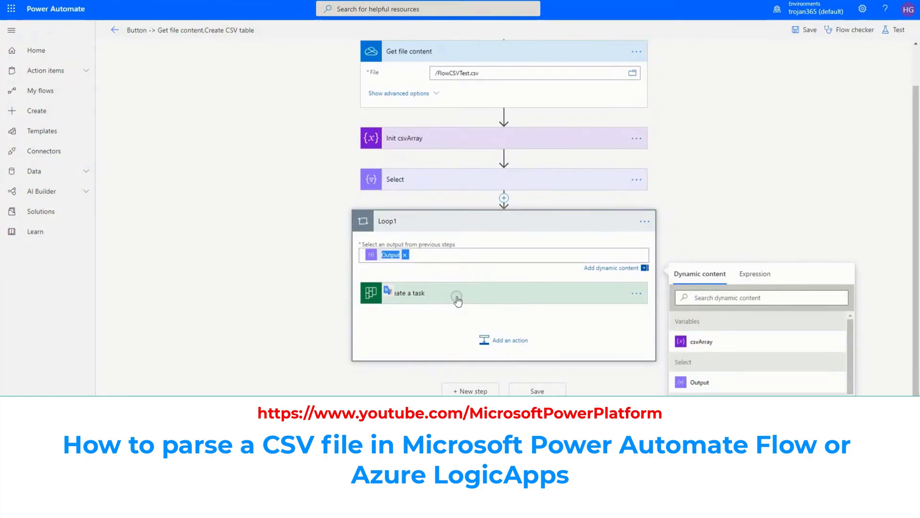
# Step: Expand the Create a task action, check its Group Id, and view the TestPlan1 board in Planner, dismissing the blank new-task form
pyautogui.click(457, 300)
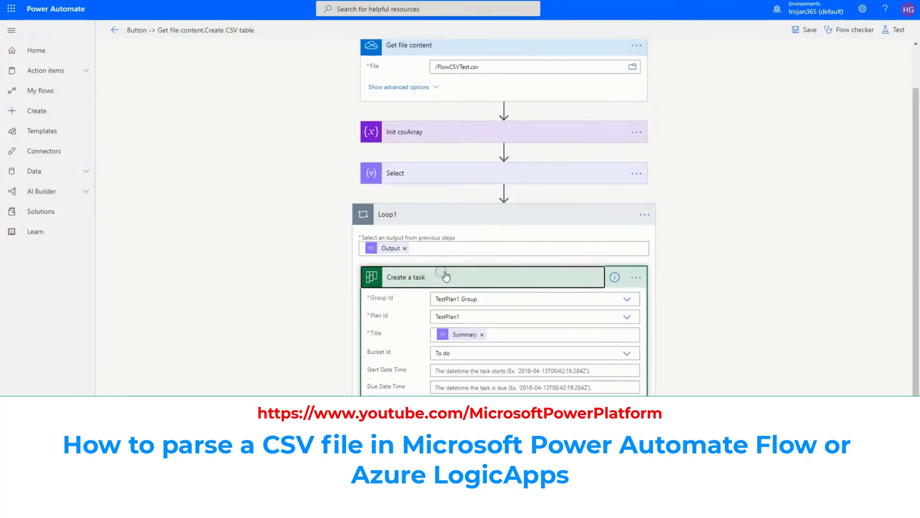
pyautogui.click(487, 300)
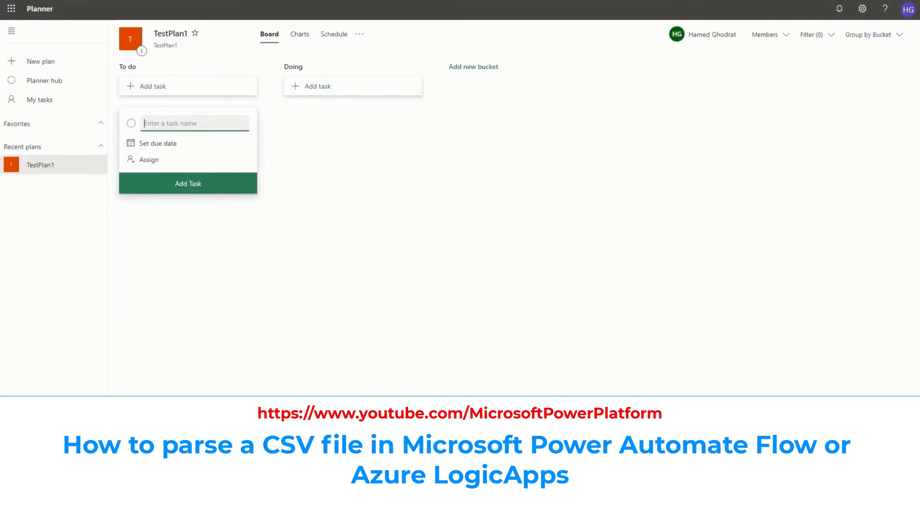
pyautogui.click(253, 241)
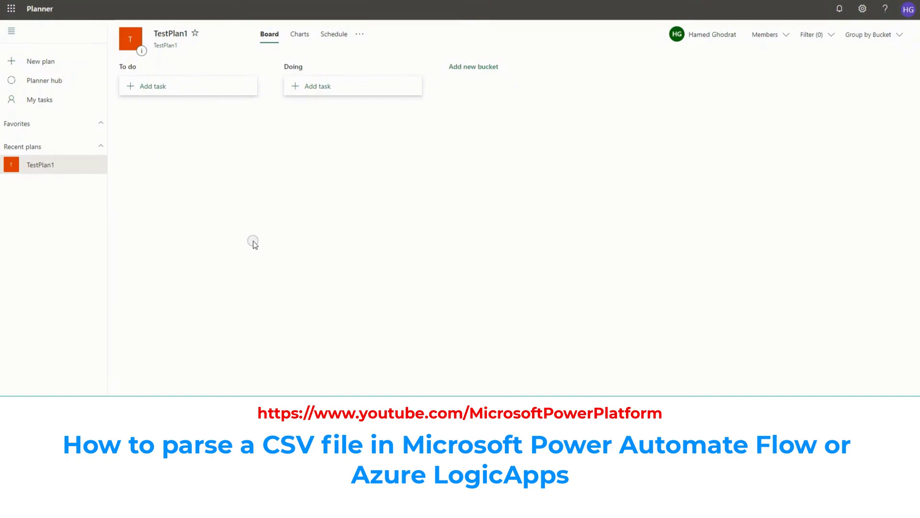
pyautogui.press('F5')
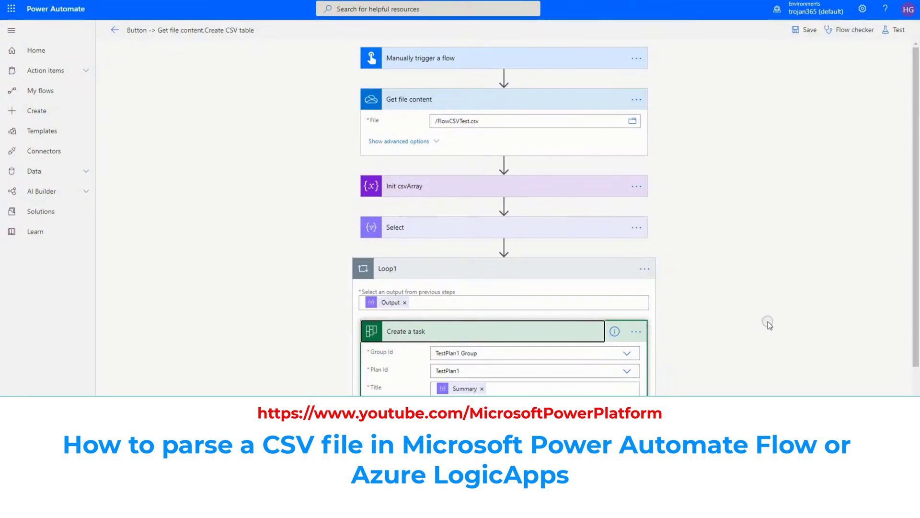
# Step: Return to the flow in Power Automate and examine Create a task's Group Id, Plan Id and the Title's items('Loop1')?['Summary'] reference against the loop name
pyautogui.scroll(-1, 580, 351)
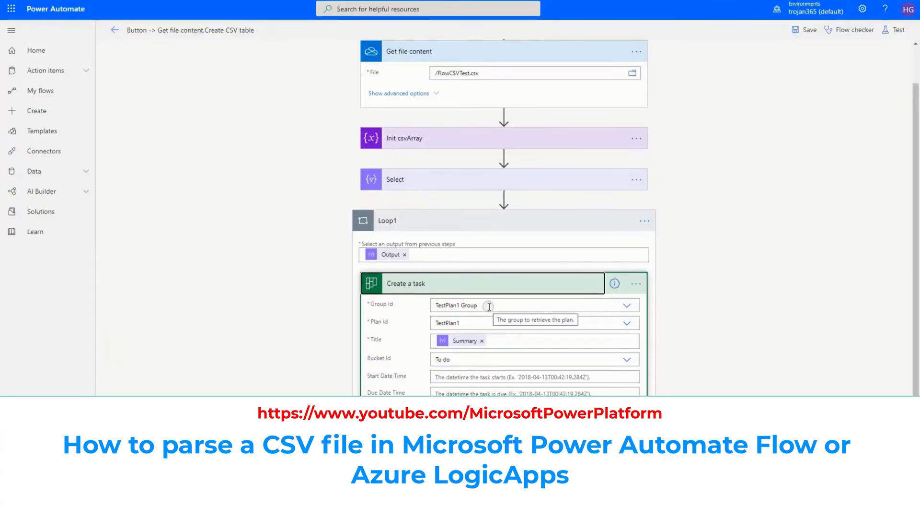
pyautogui.press('Tab')
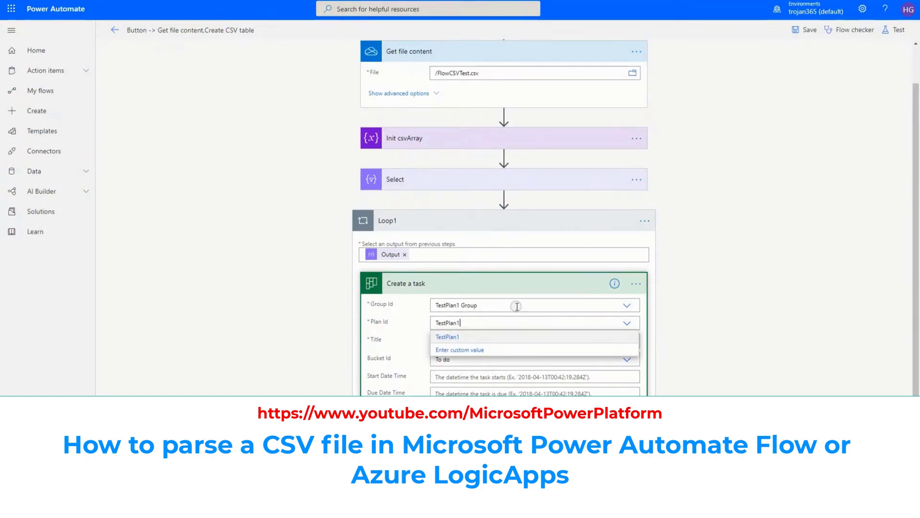
pyautogui.click(509, 284)
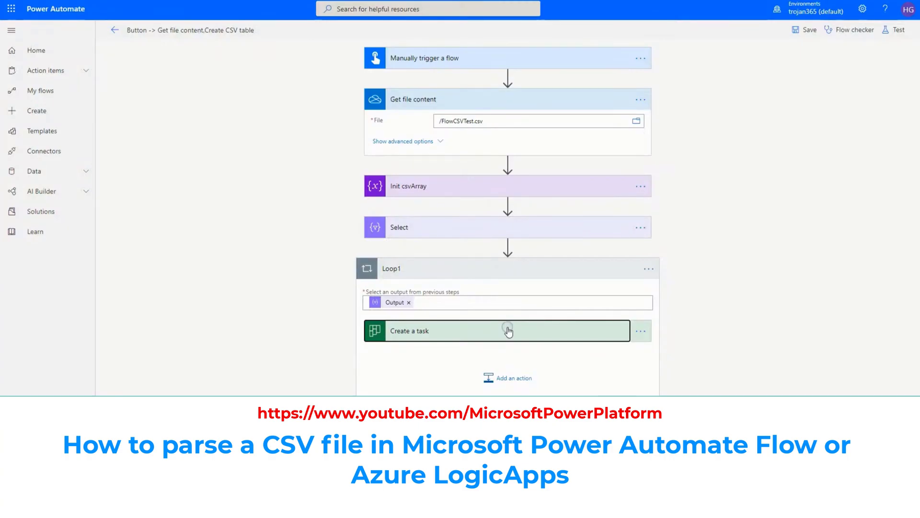
pyautogui.click(509, 330)
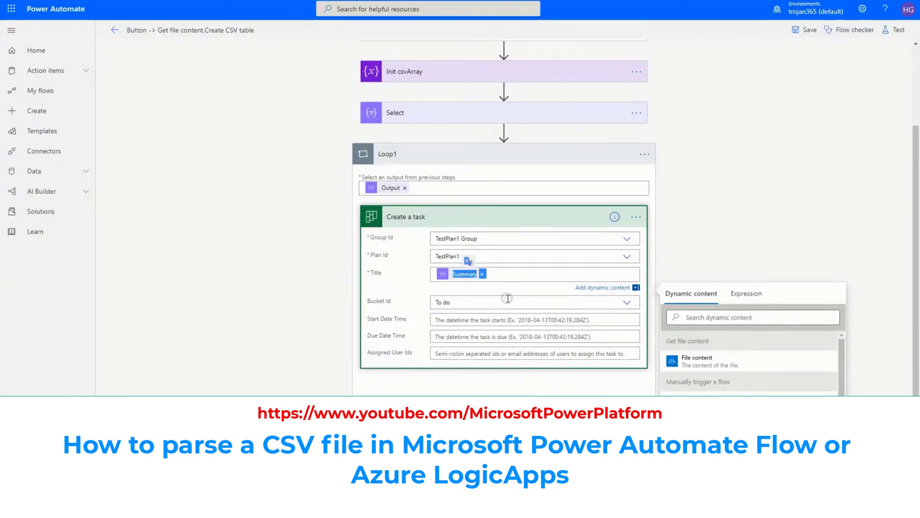
pyautogui.click(470, 274)
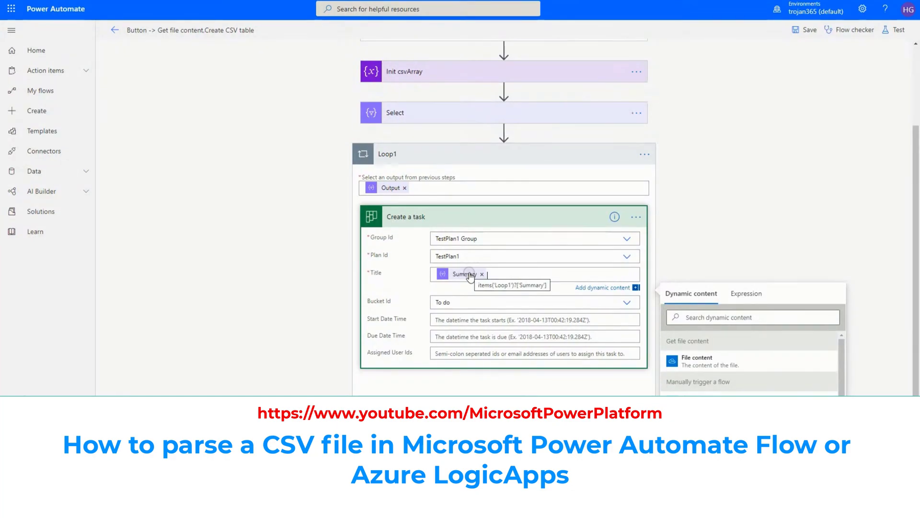
pyautogui.moveTo(394, 154); pyautogui.dragTo(386, 153)
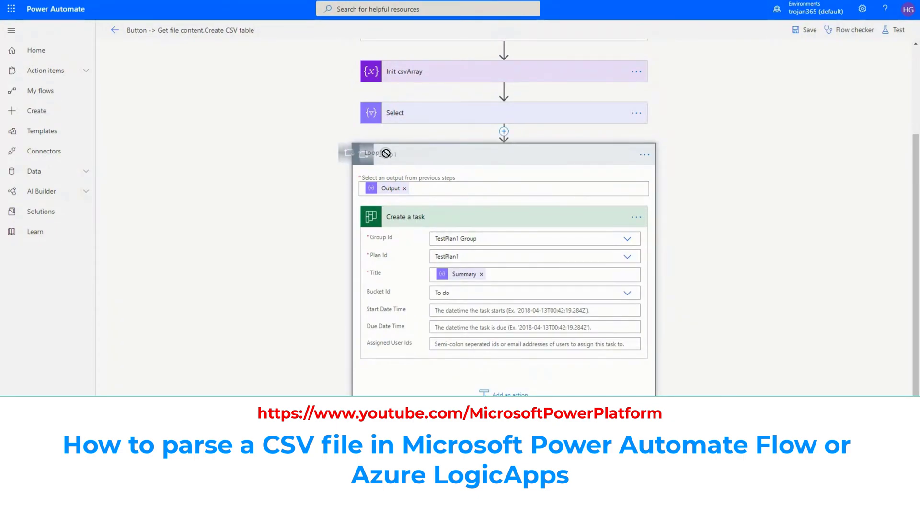
pyautogui.moveTo(386, 153); pyautogui.dragTo(458, 280)
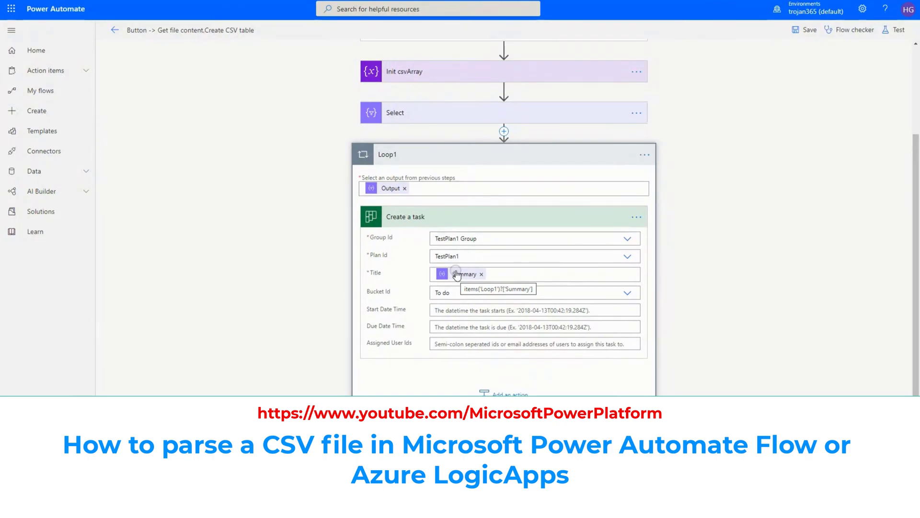
# Step: Save the flow and run a test of it
pyautogui.hotkey('ctrl', 's')
pyautogui.scroll(1, 751, 148)
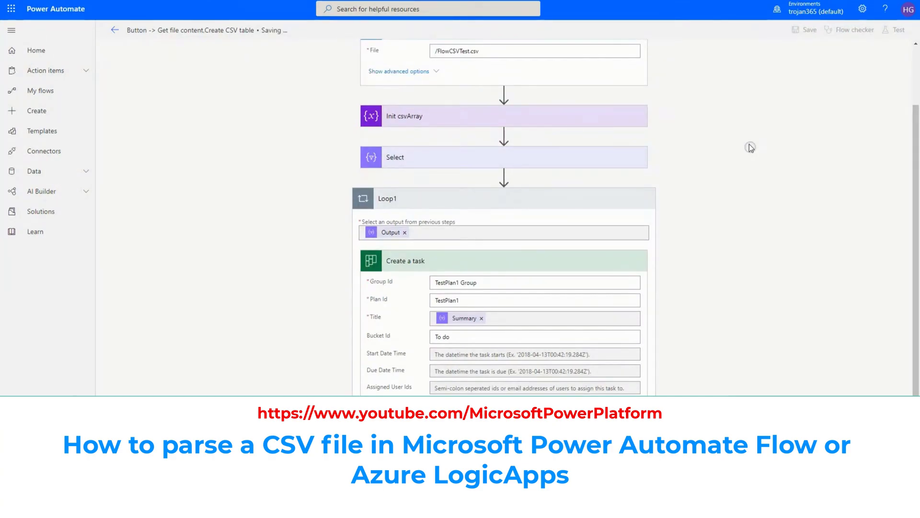
pyautogui.click(895, 32)
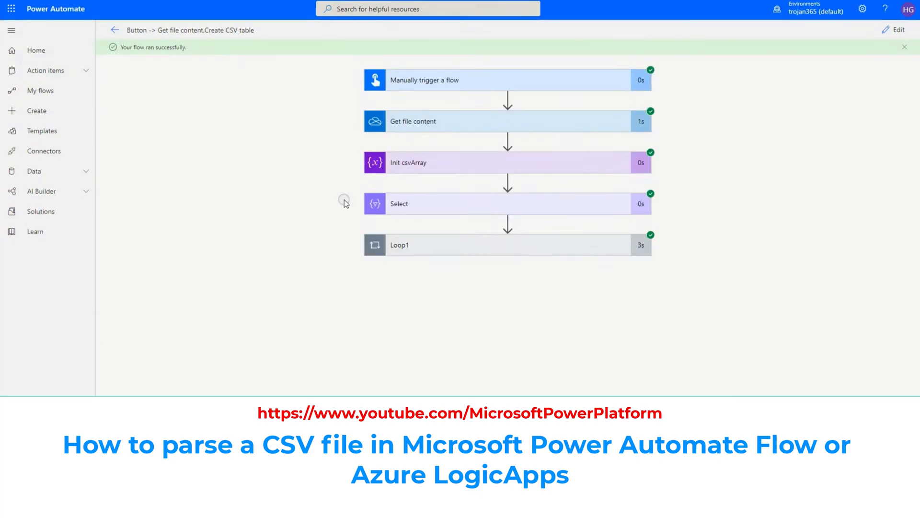
# Step: Expand Loop1 in the run results and advance to its second Create a task iteration
pyautogui.click(451, 245)
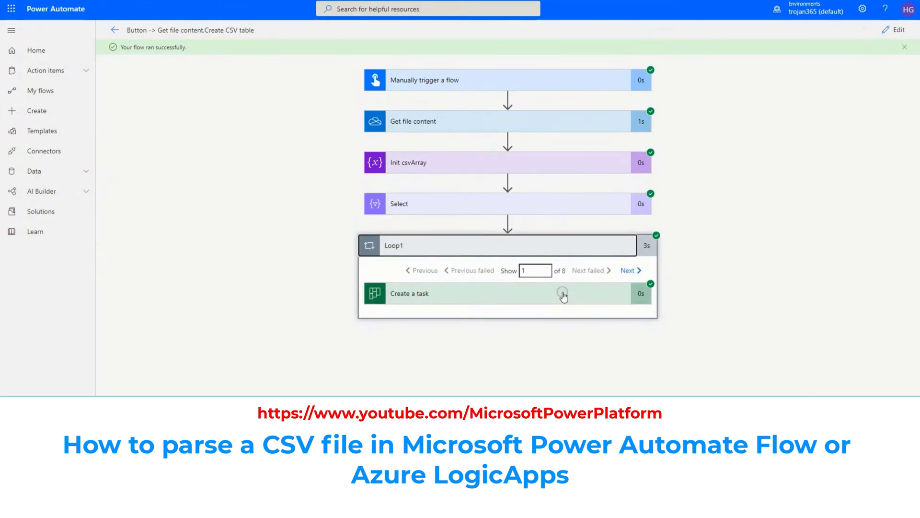
pyautogui.click(628, 270)
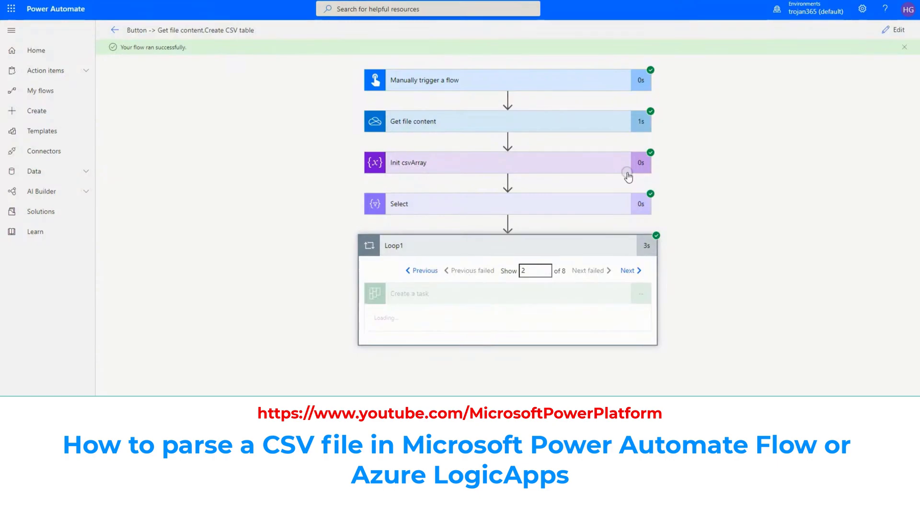